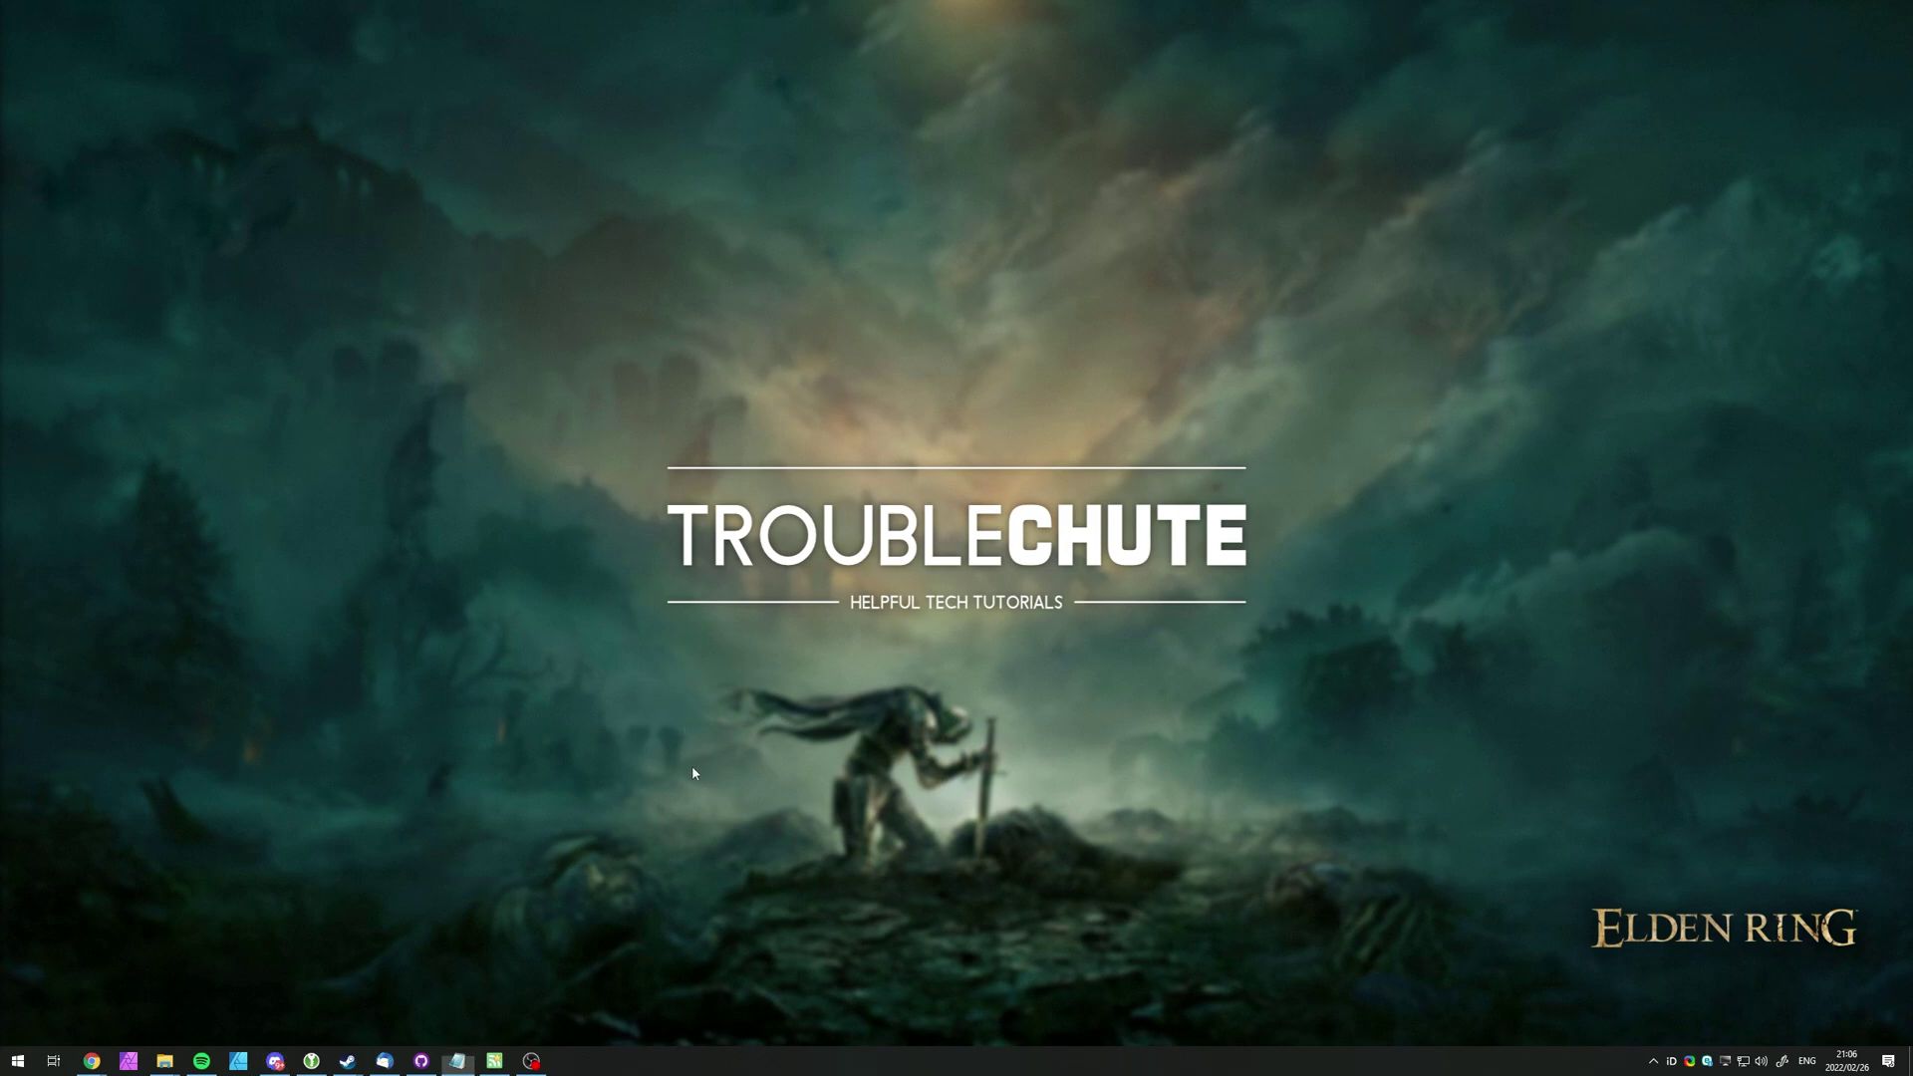
- Review ELDEN RING's Local Files and General properties in Steam, then close the properties window
mouse_move(348, 1060)
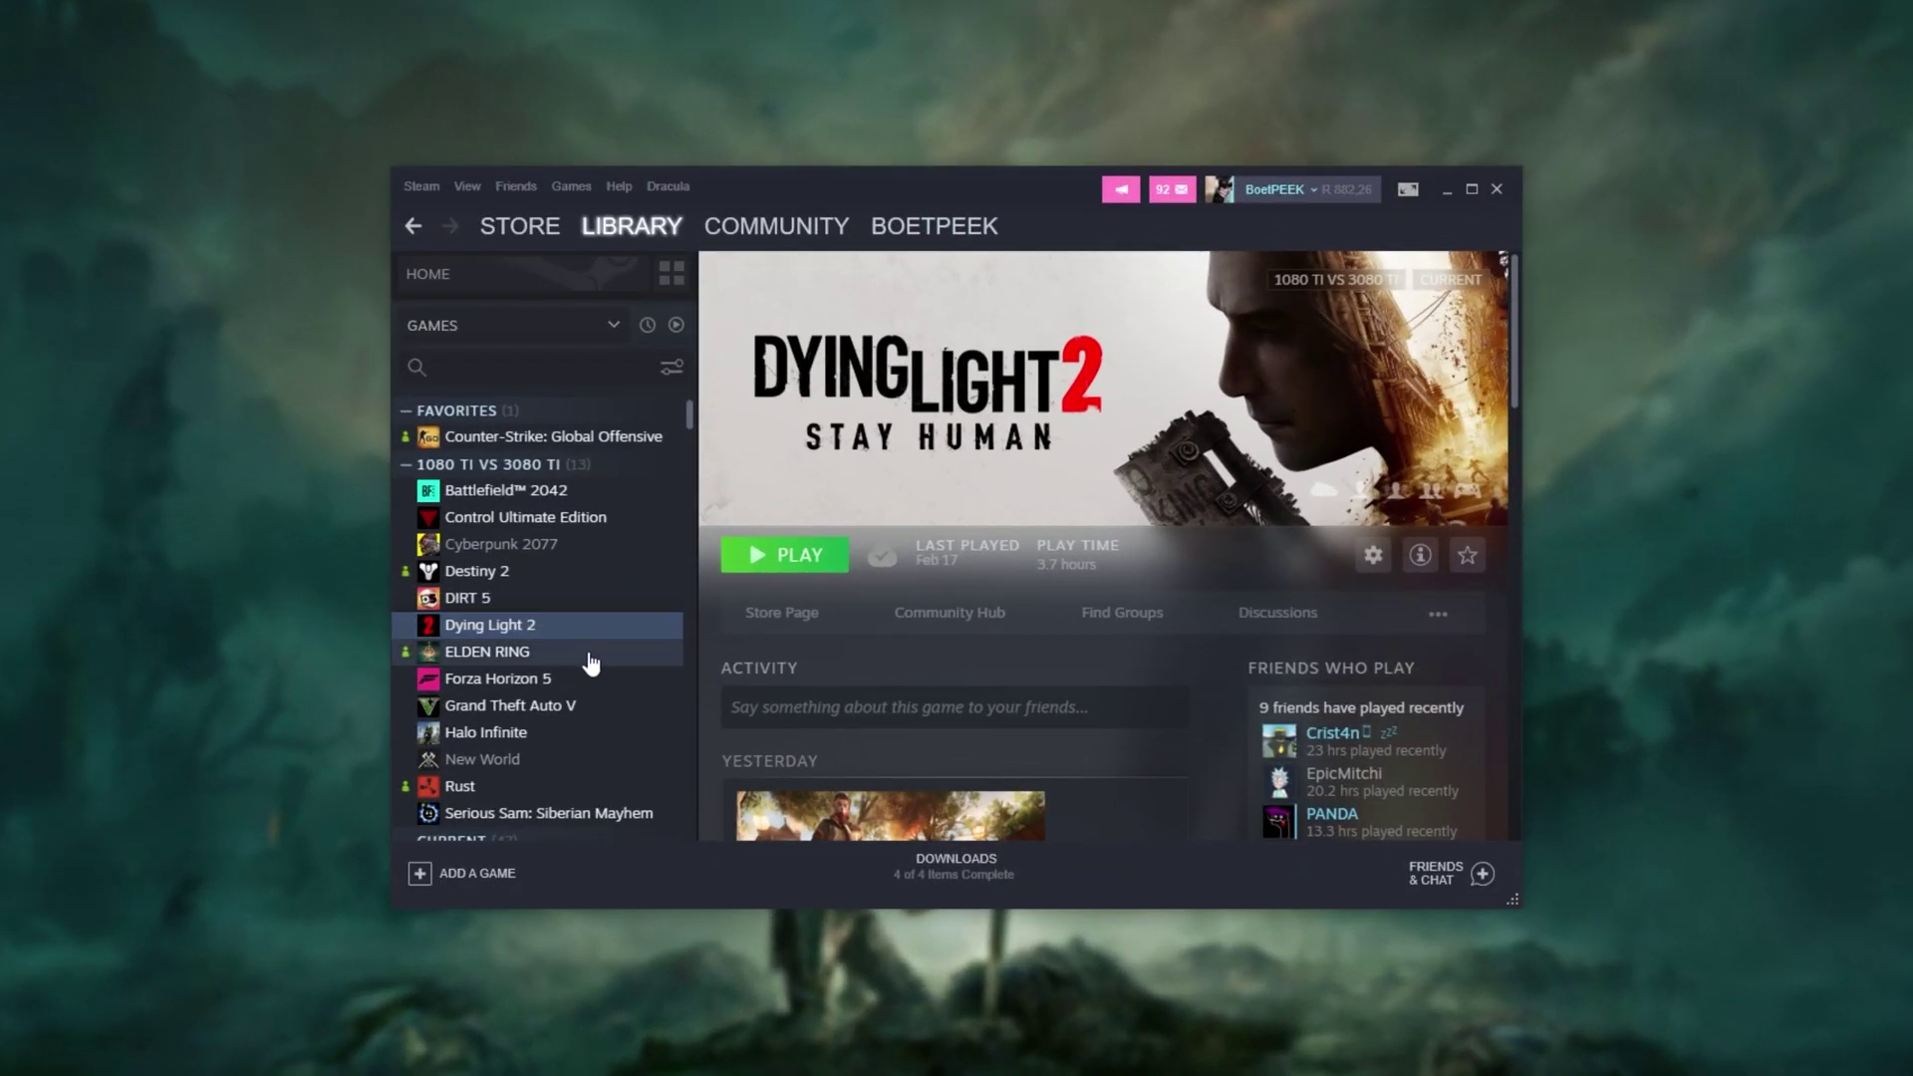
right_click(588, 650)
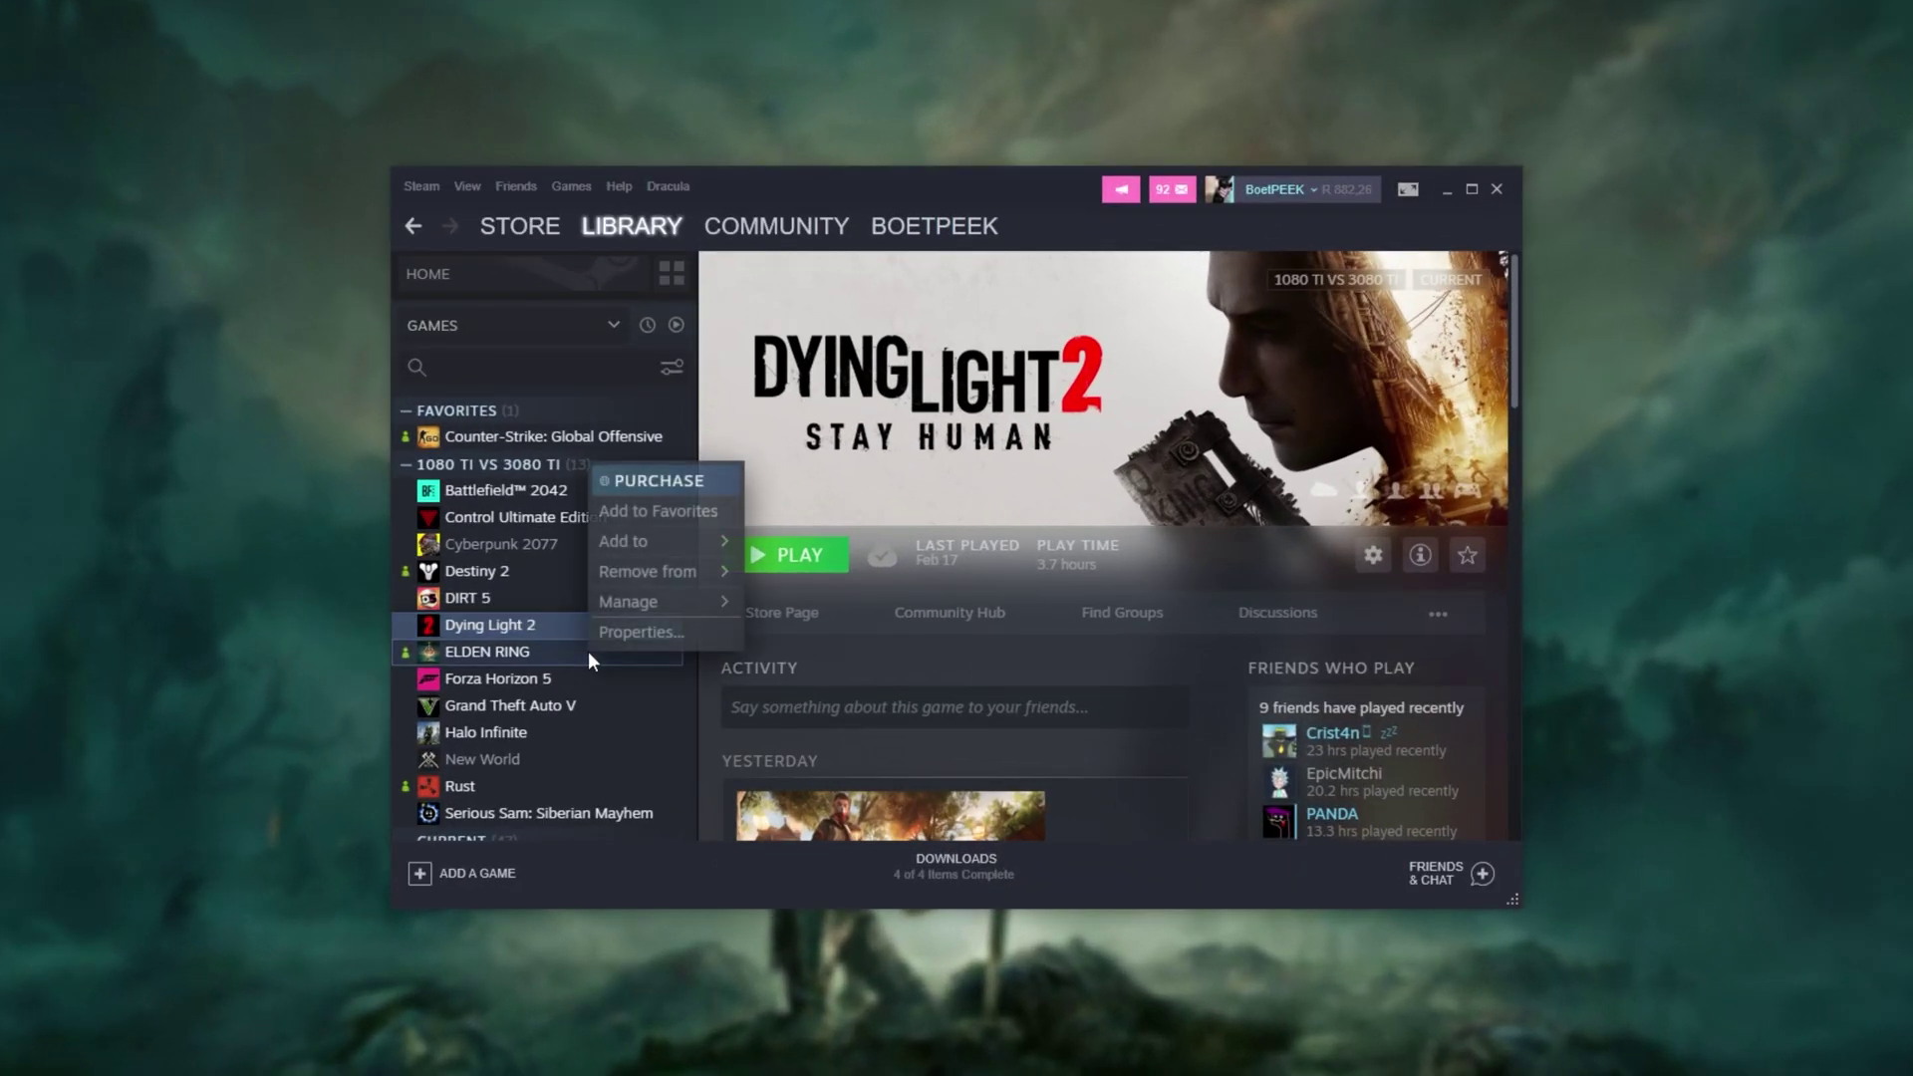
left_click(636, 634)
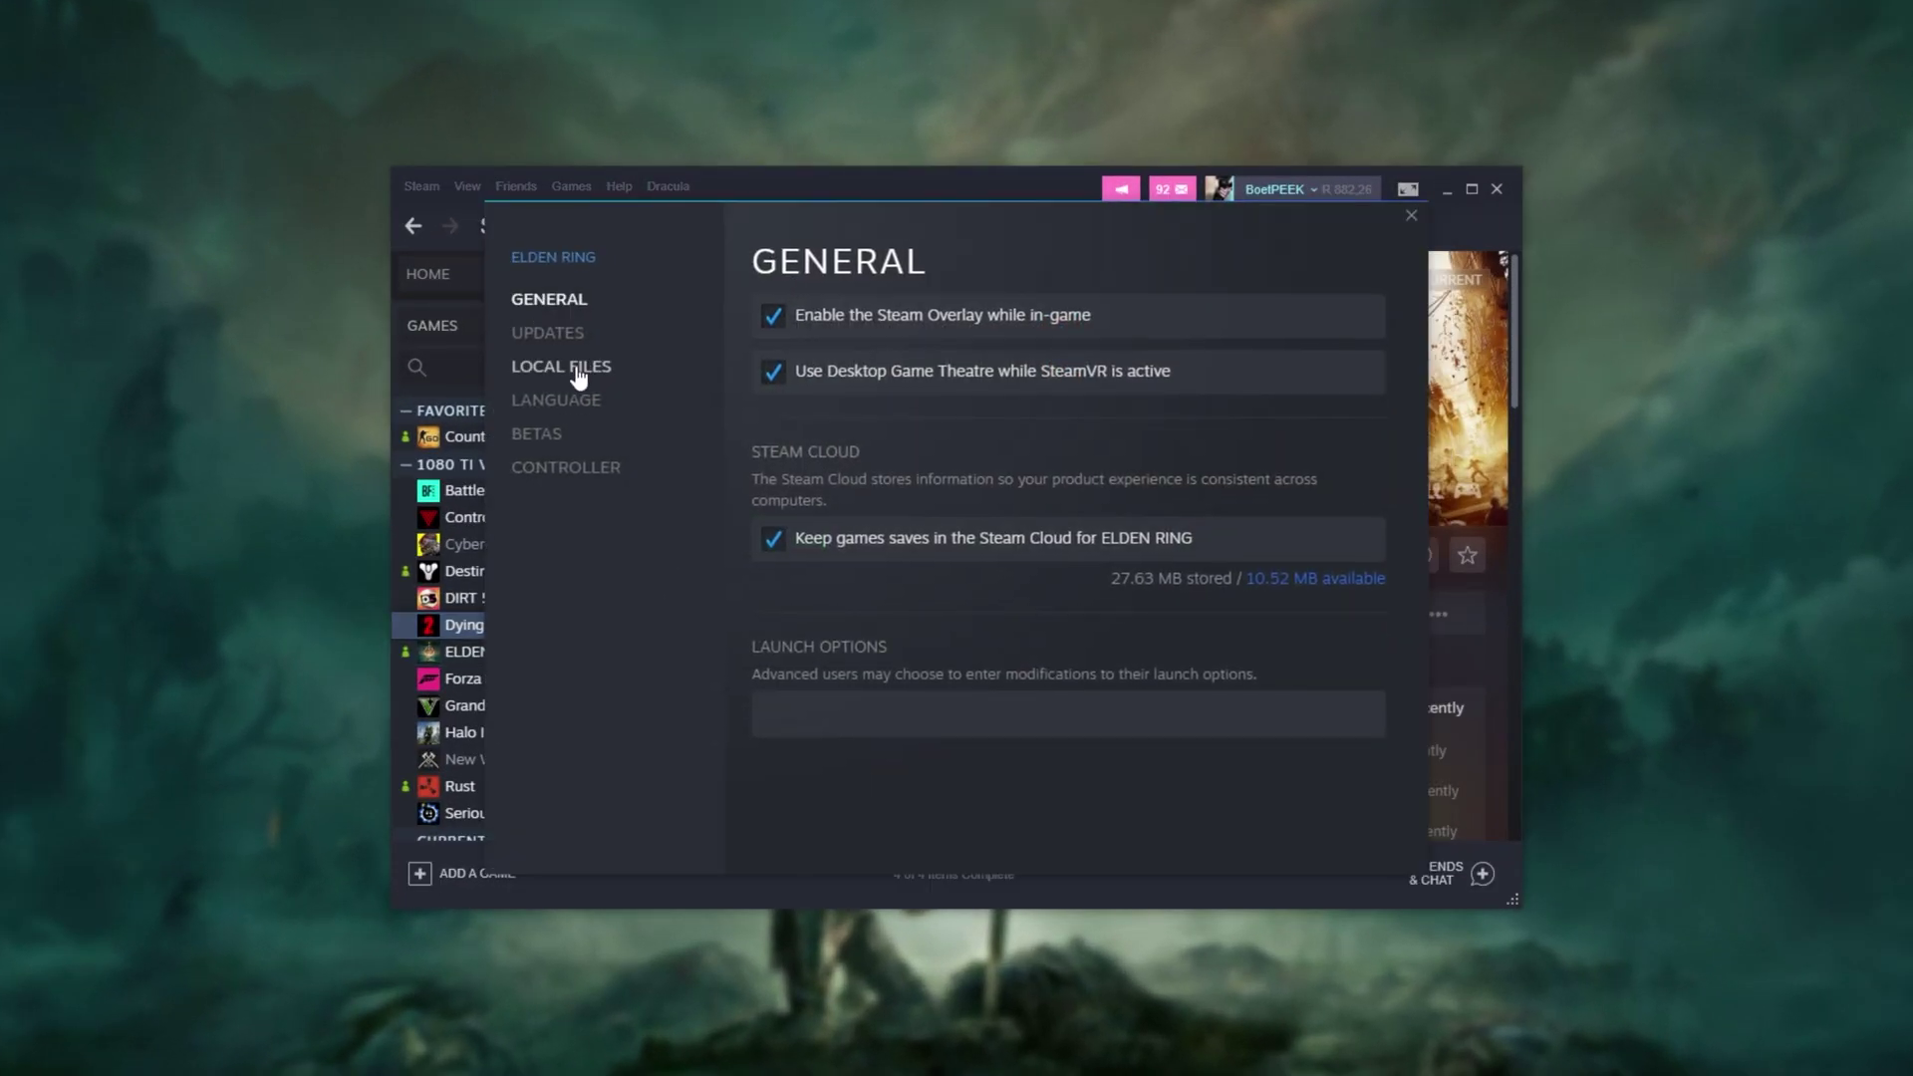
left_click(568, 367)
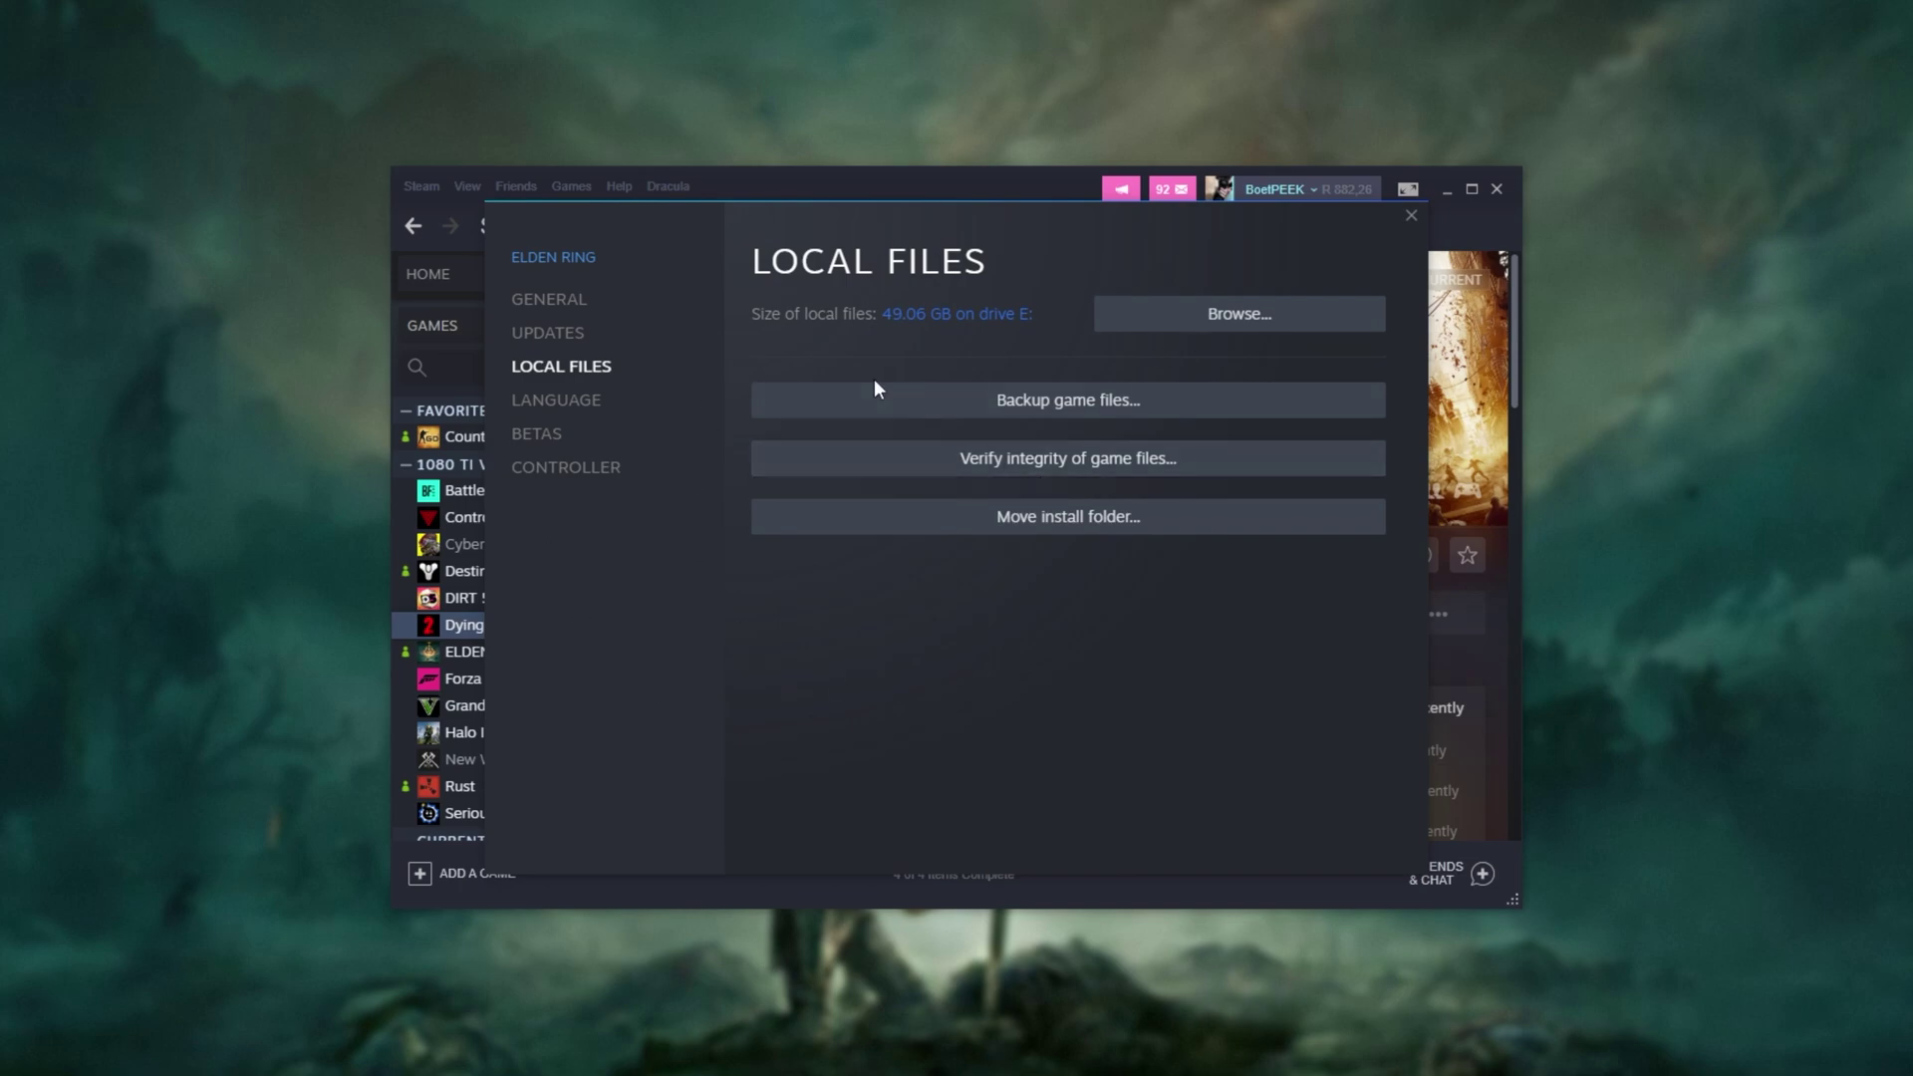
left_click(580, 299)
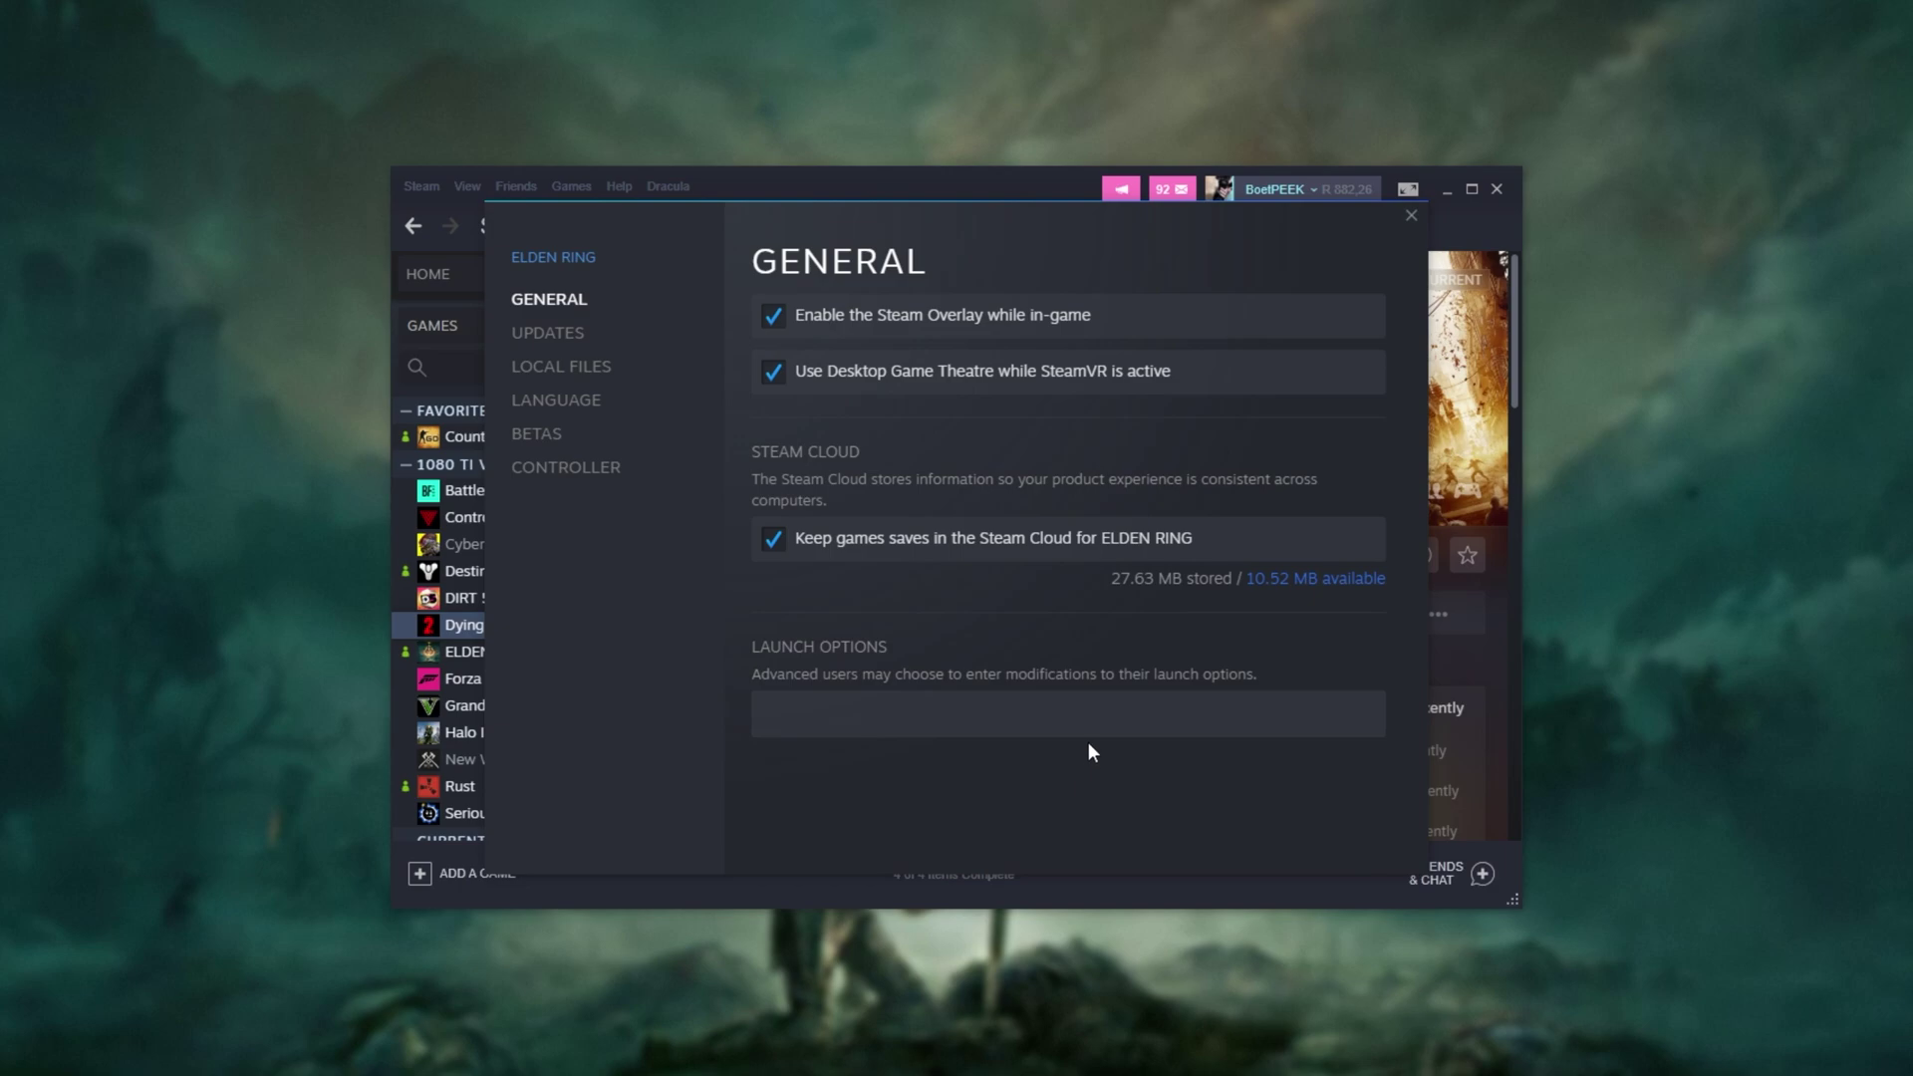
key("Escape")
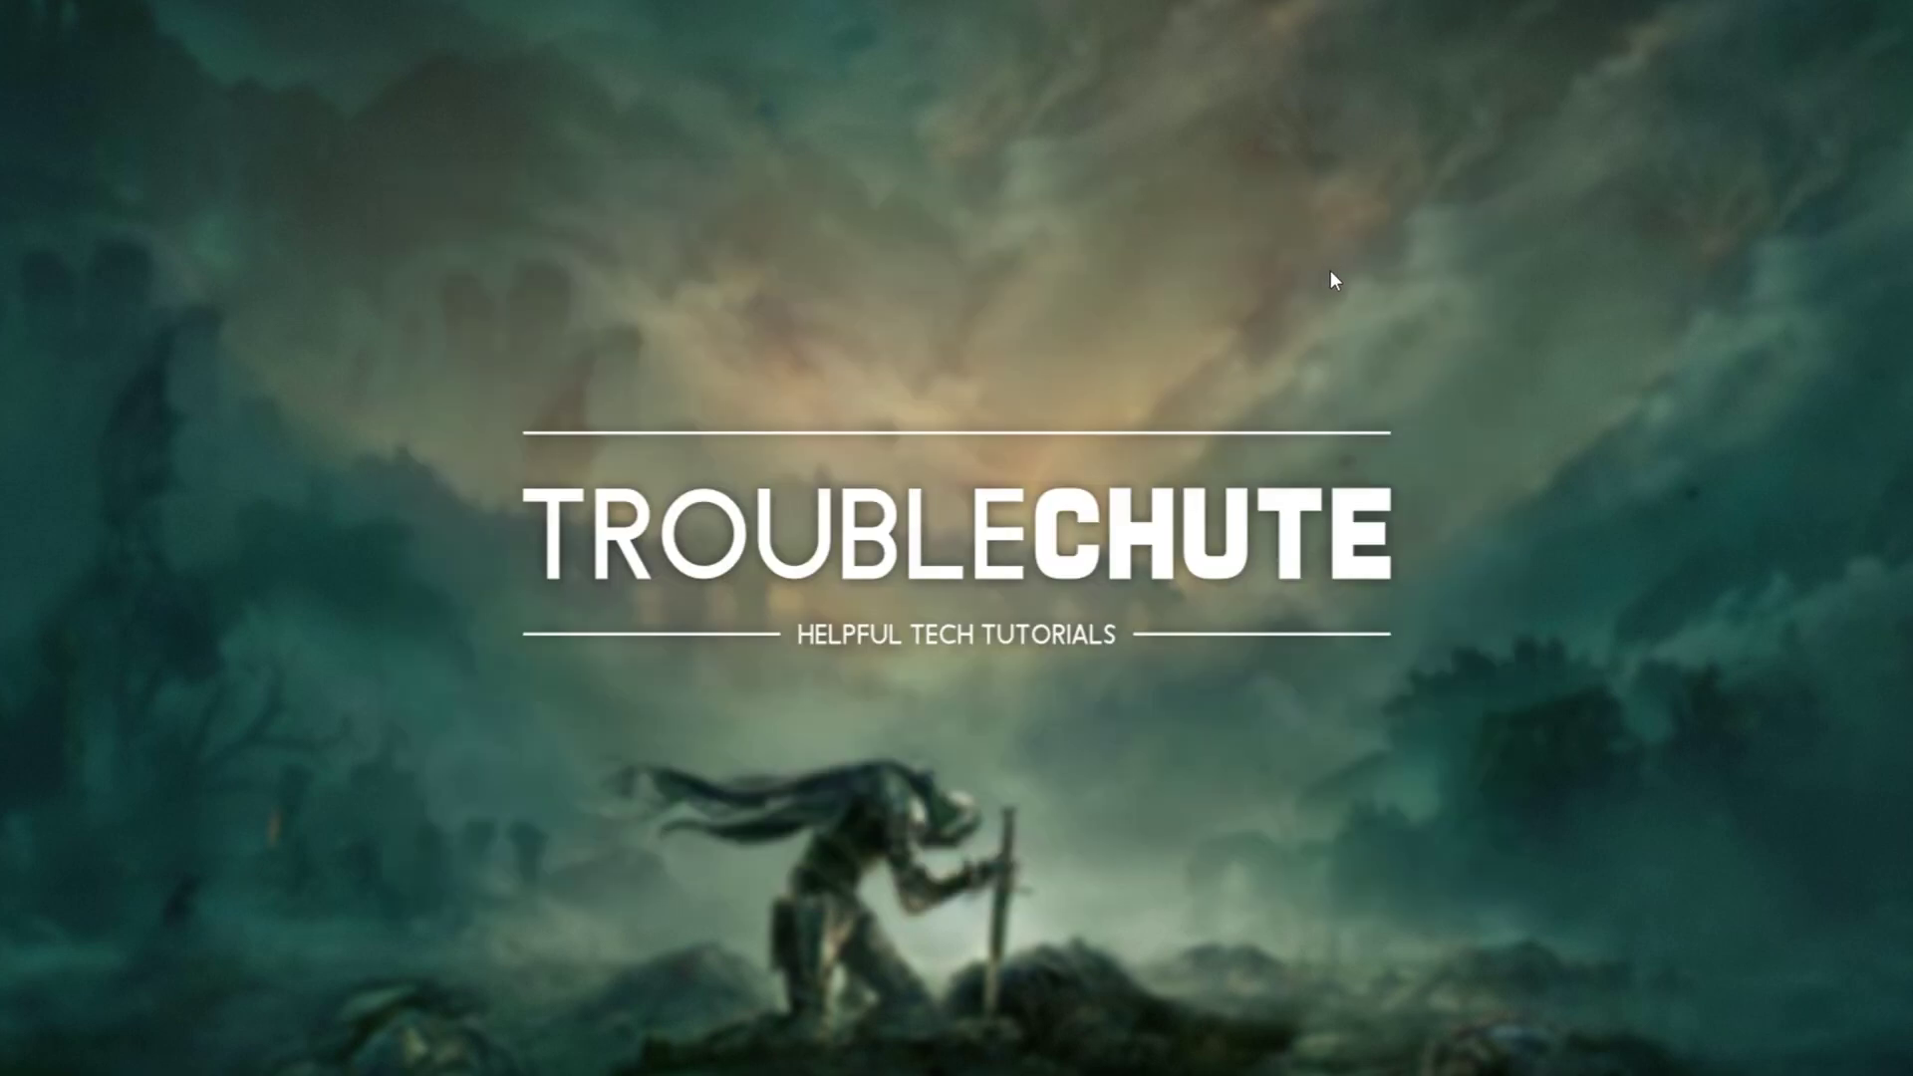
- Run %AppData%, enter the EldenRing folder and open GraphicsConfig.xml with Notepad
key("super+r")
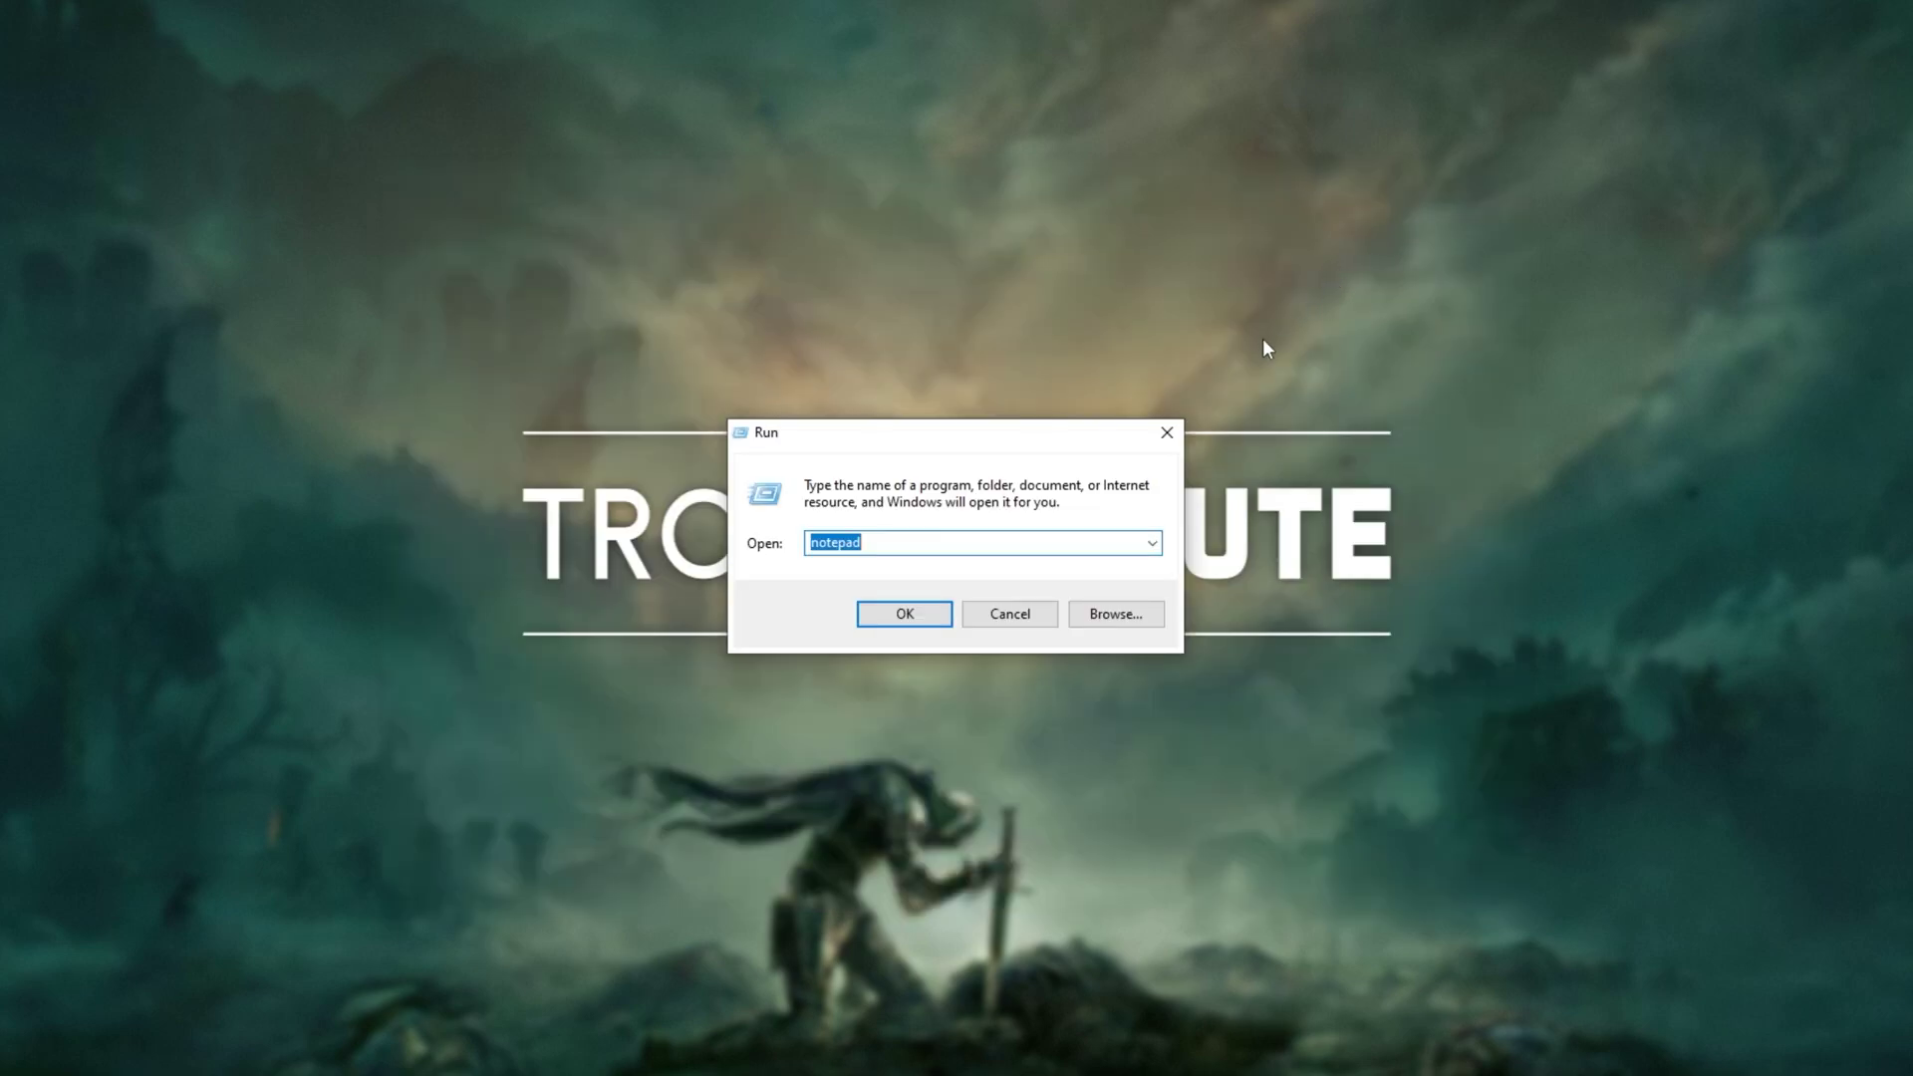
key("BackSpace")
type("%AppDa")
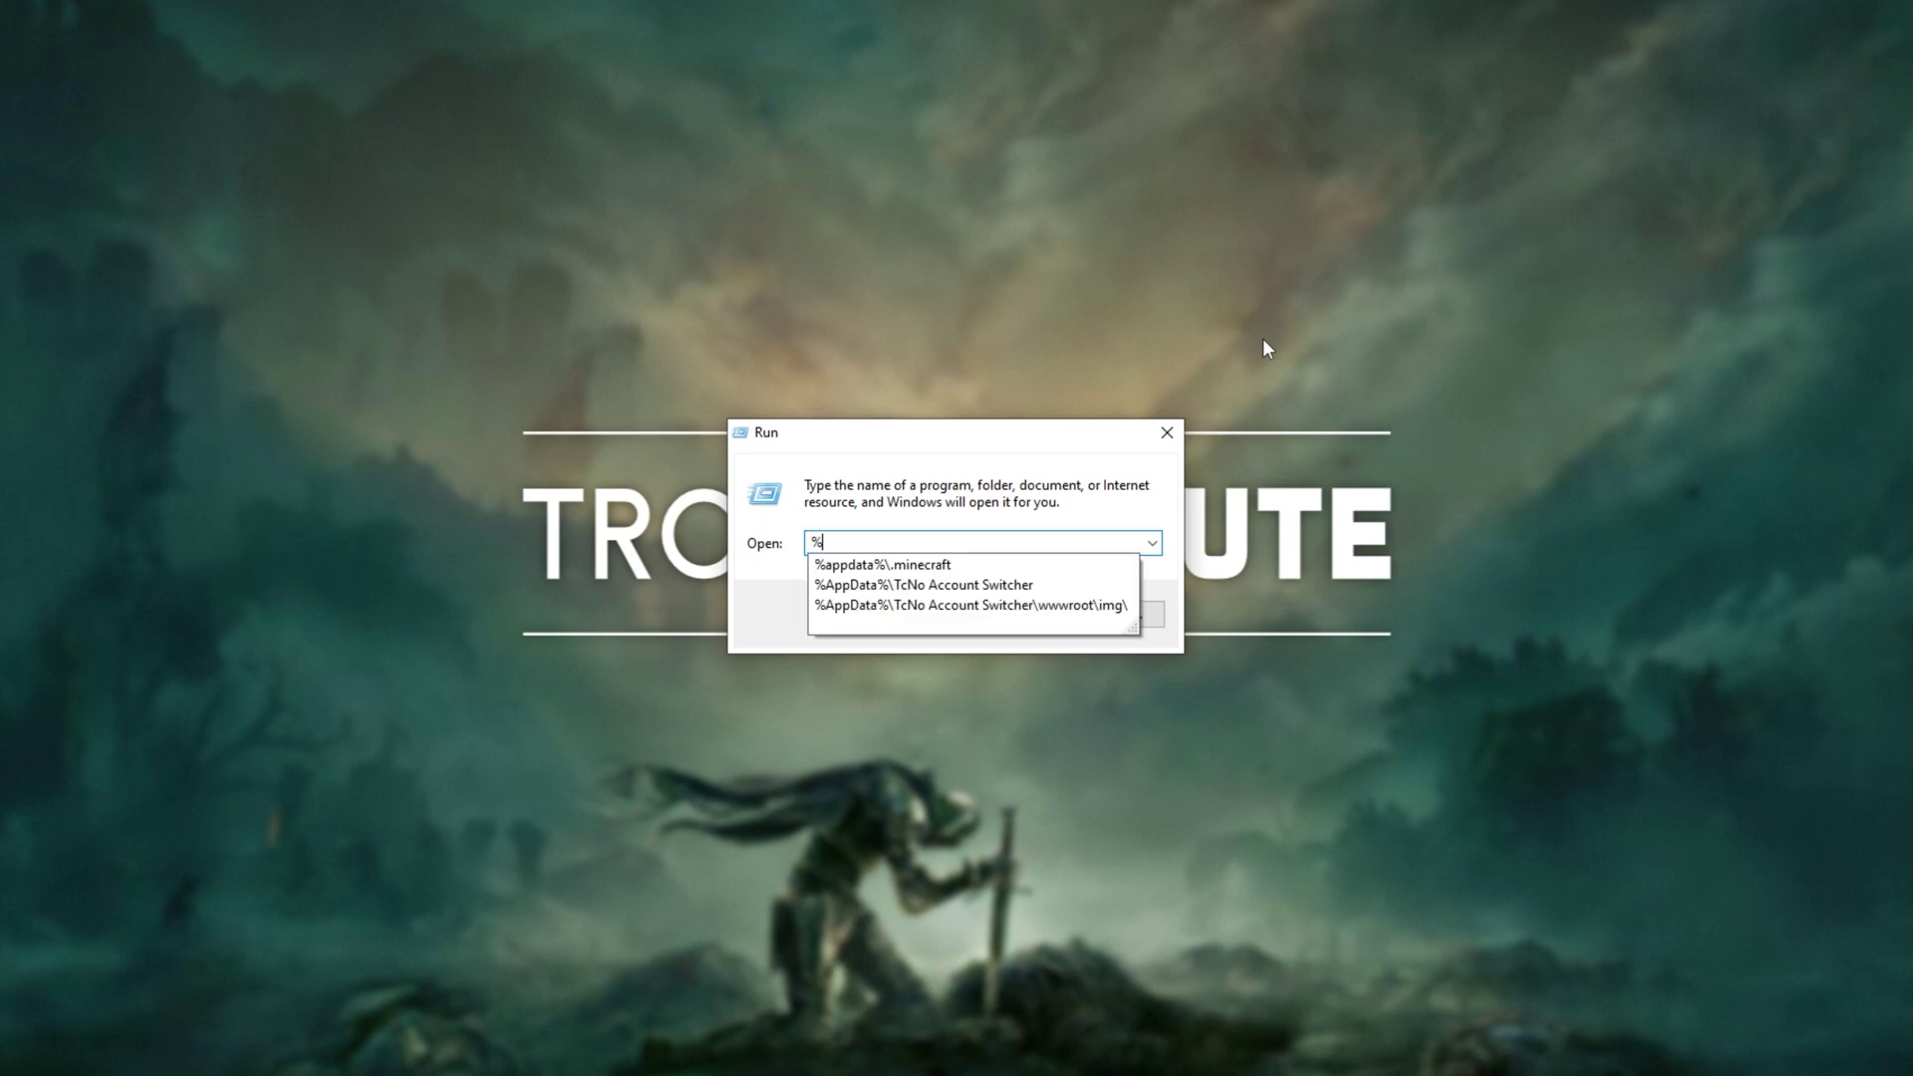
type("ta%")
key("Return")
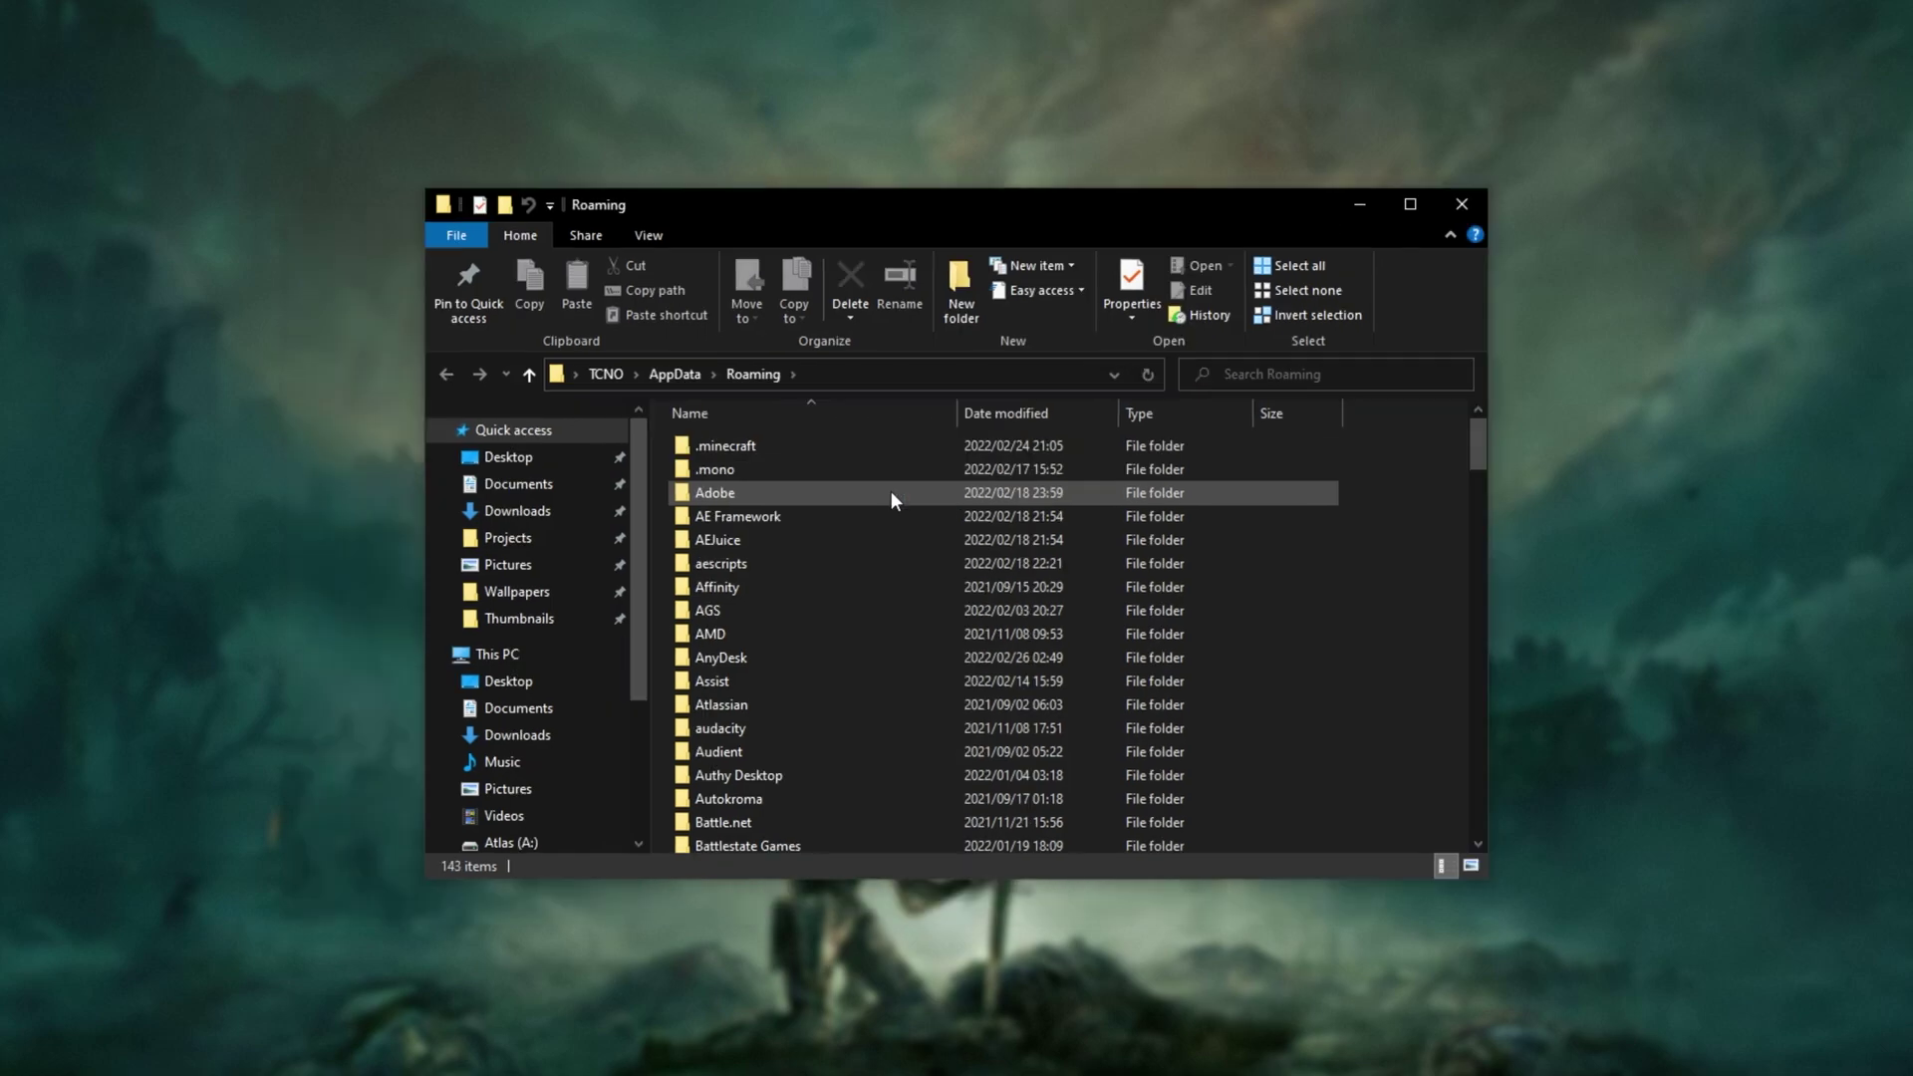
type("el")
key("Return")
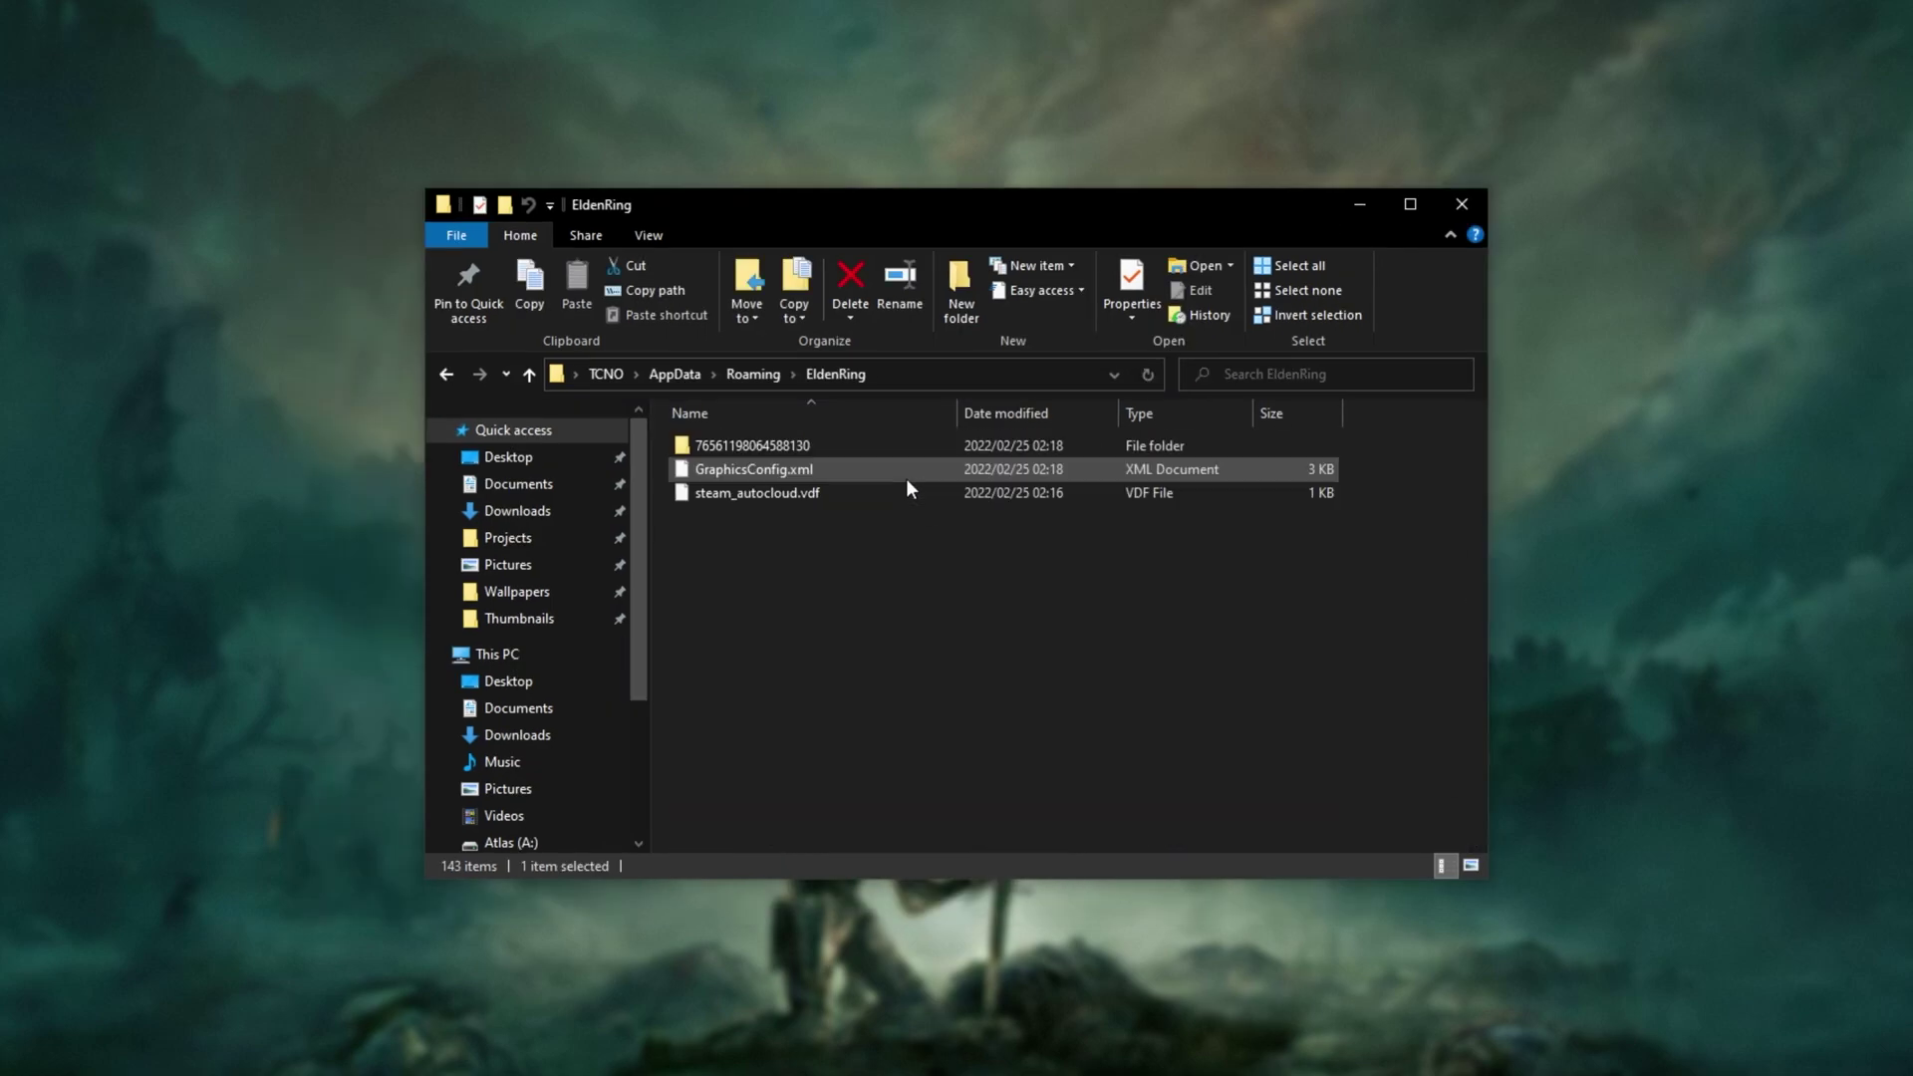
left_click(810, 464)
right_click(839, 469)
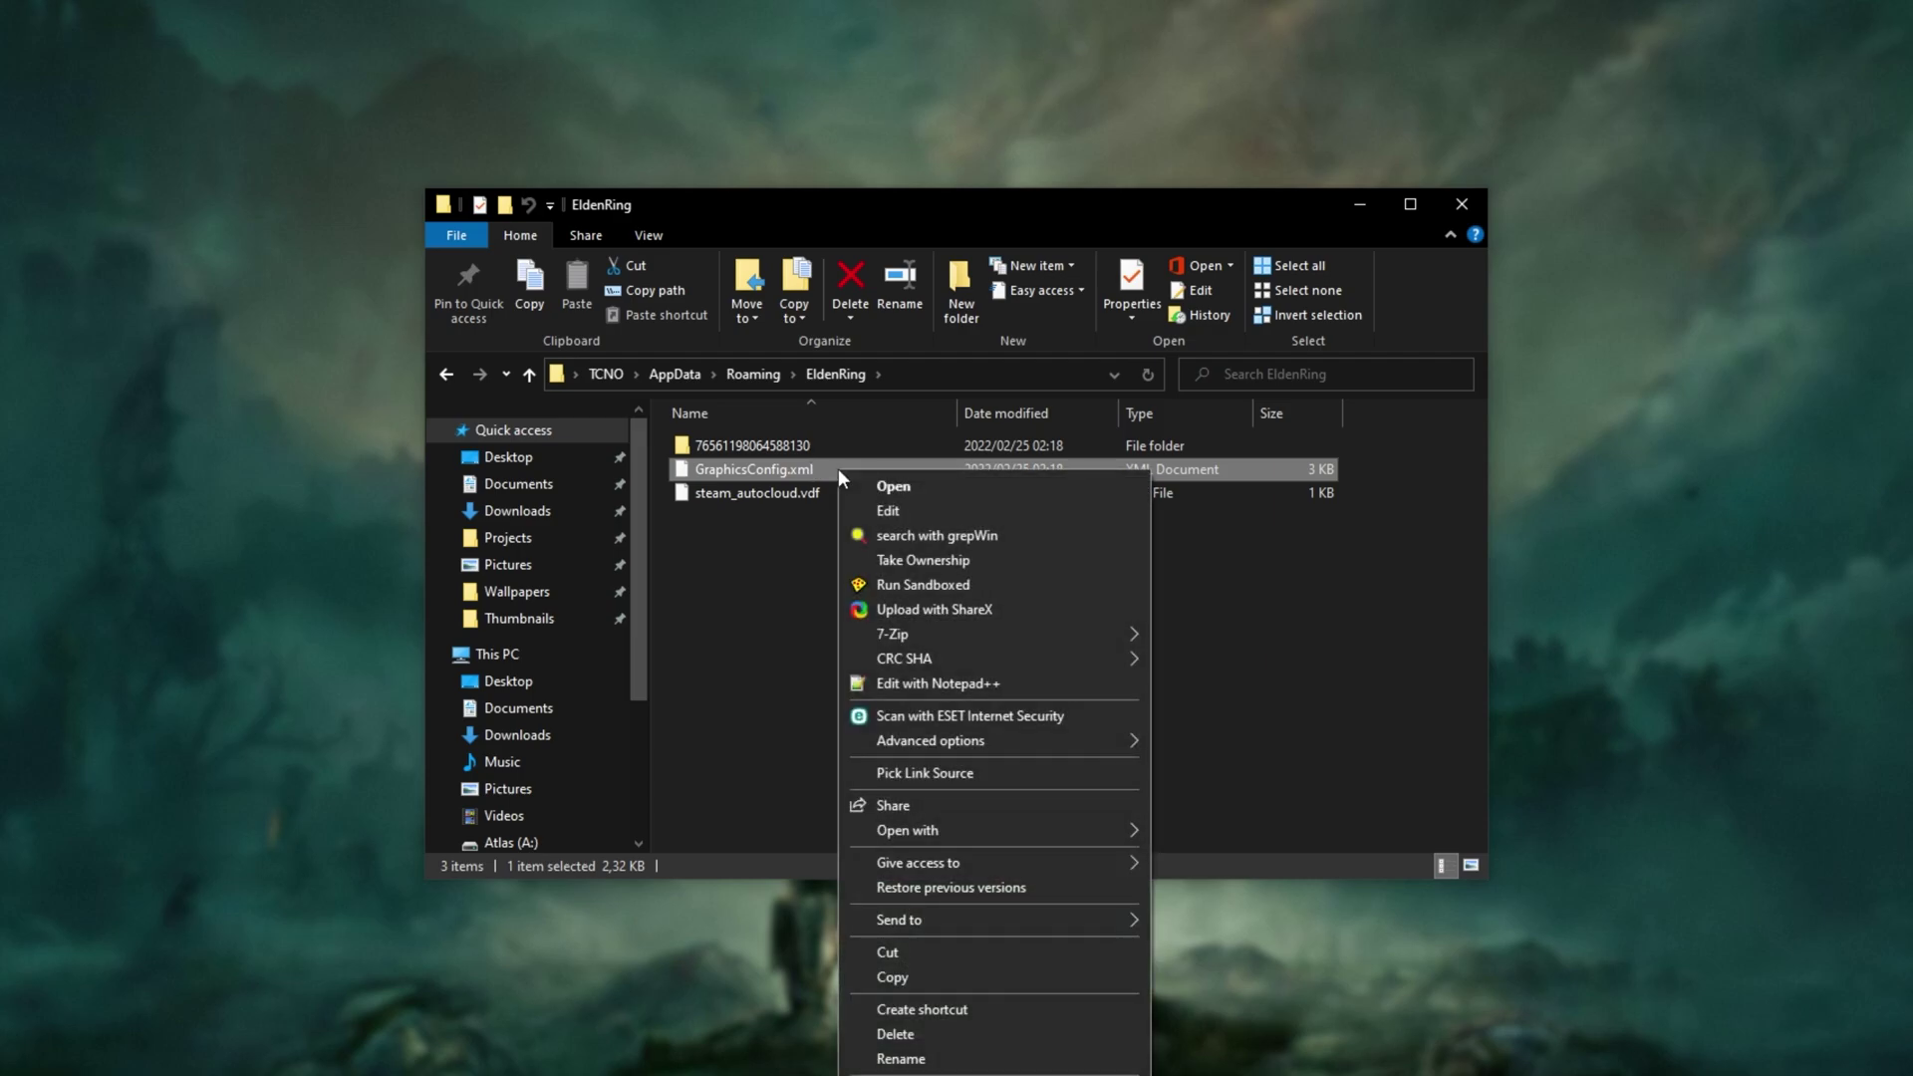
mouse_move(997, 830)
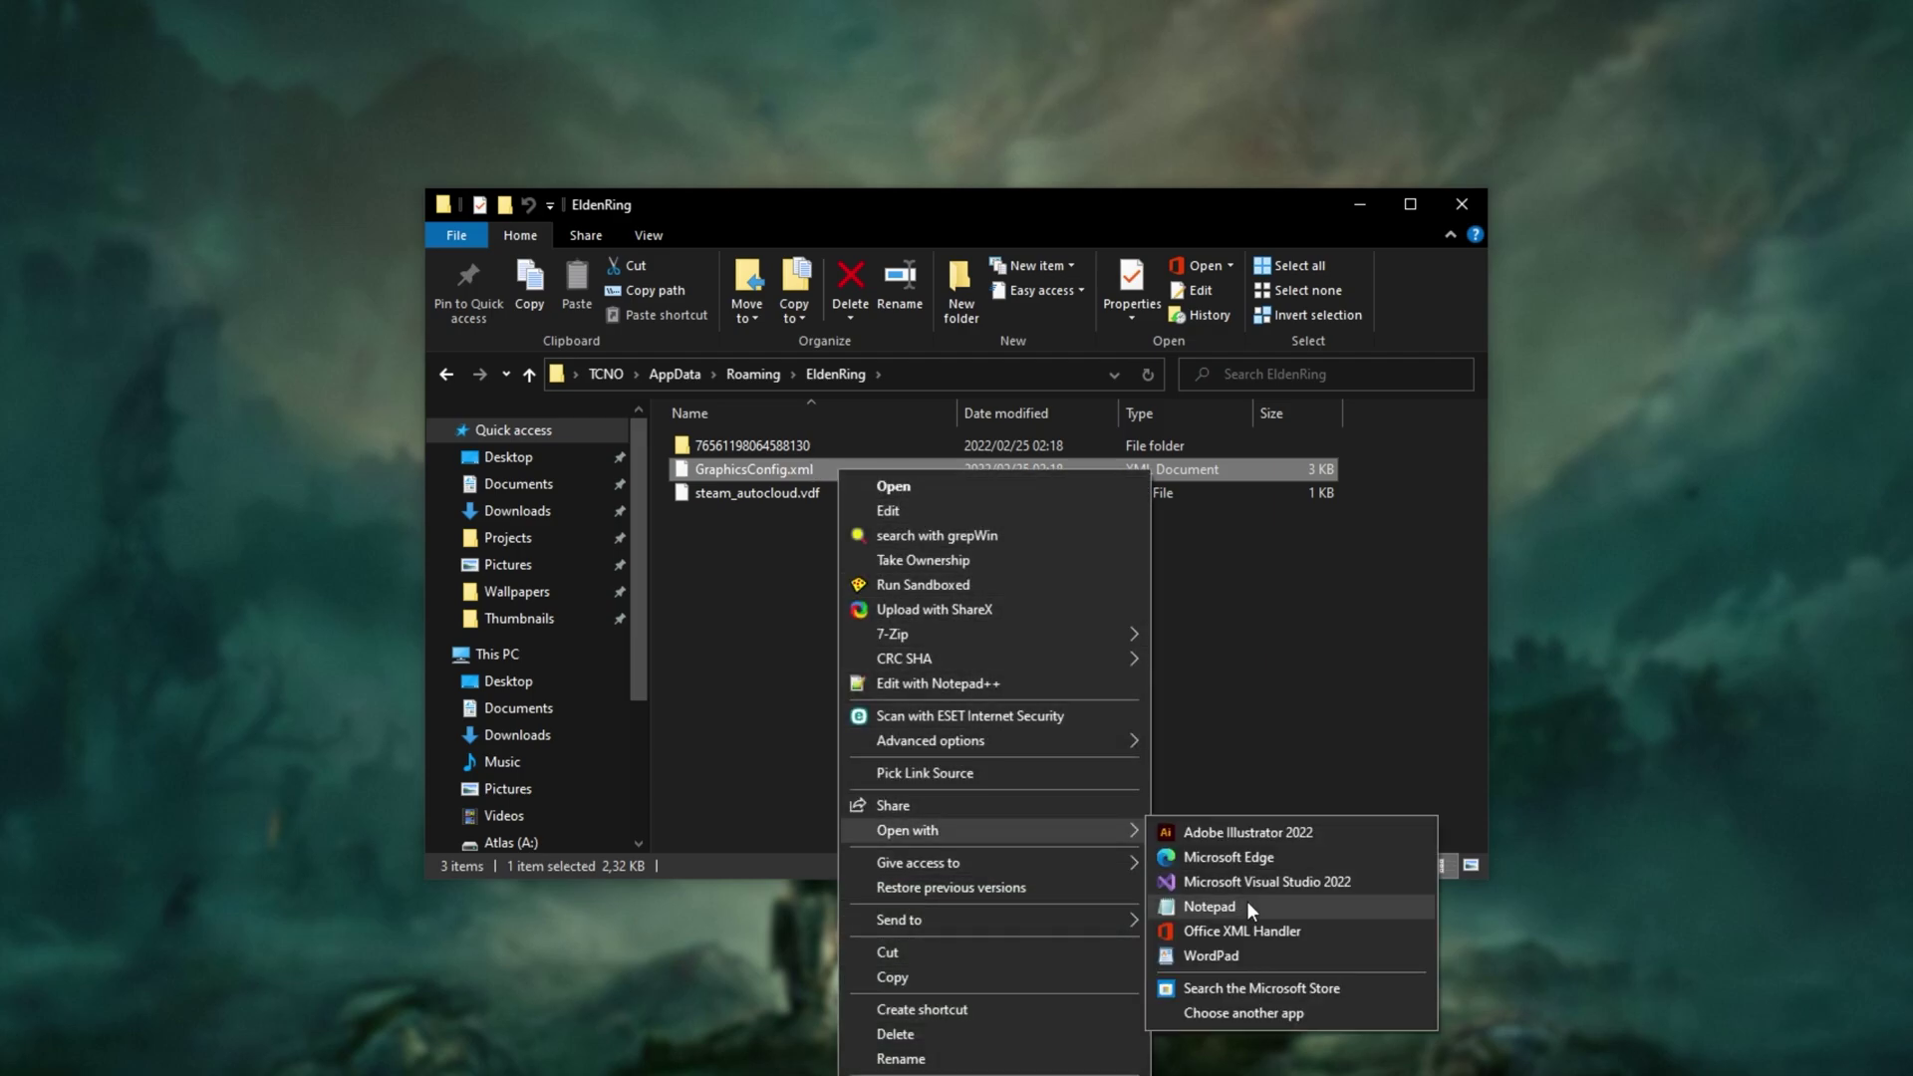
left_click(1246, 900)
- Replace FULLSCREEN with 'Borderless' in the ScreenMode line, then save and close Notepad
left_click_drag(821, 679, 1218, 288)
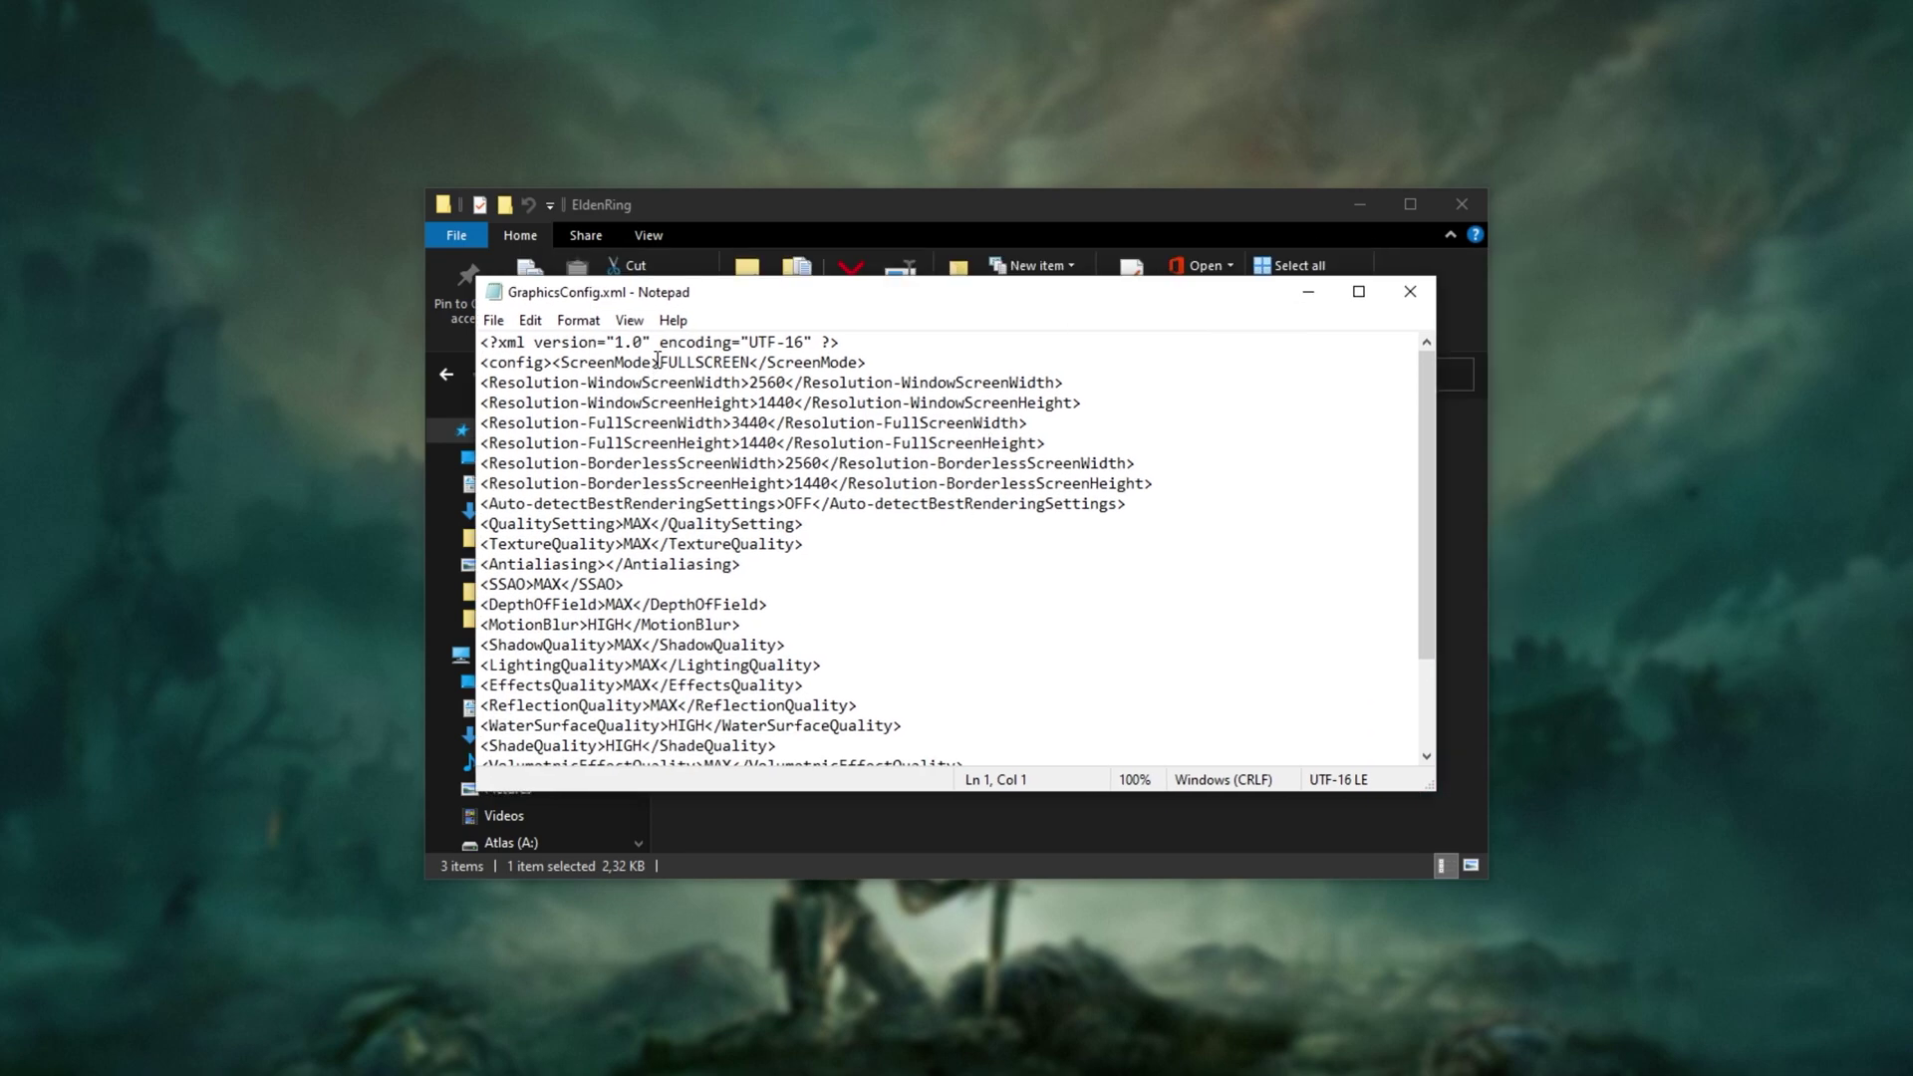
left_click_drag(579, 361, 752, 362)
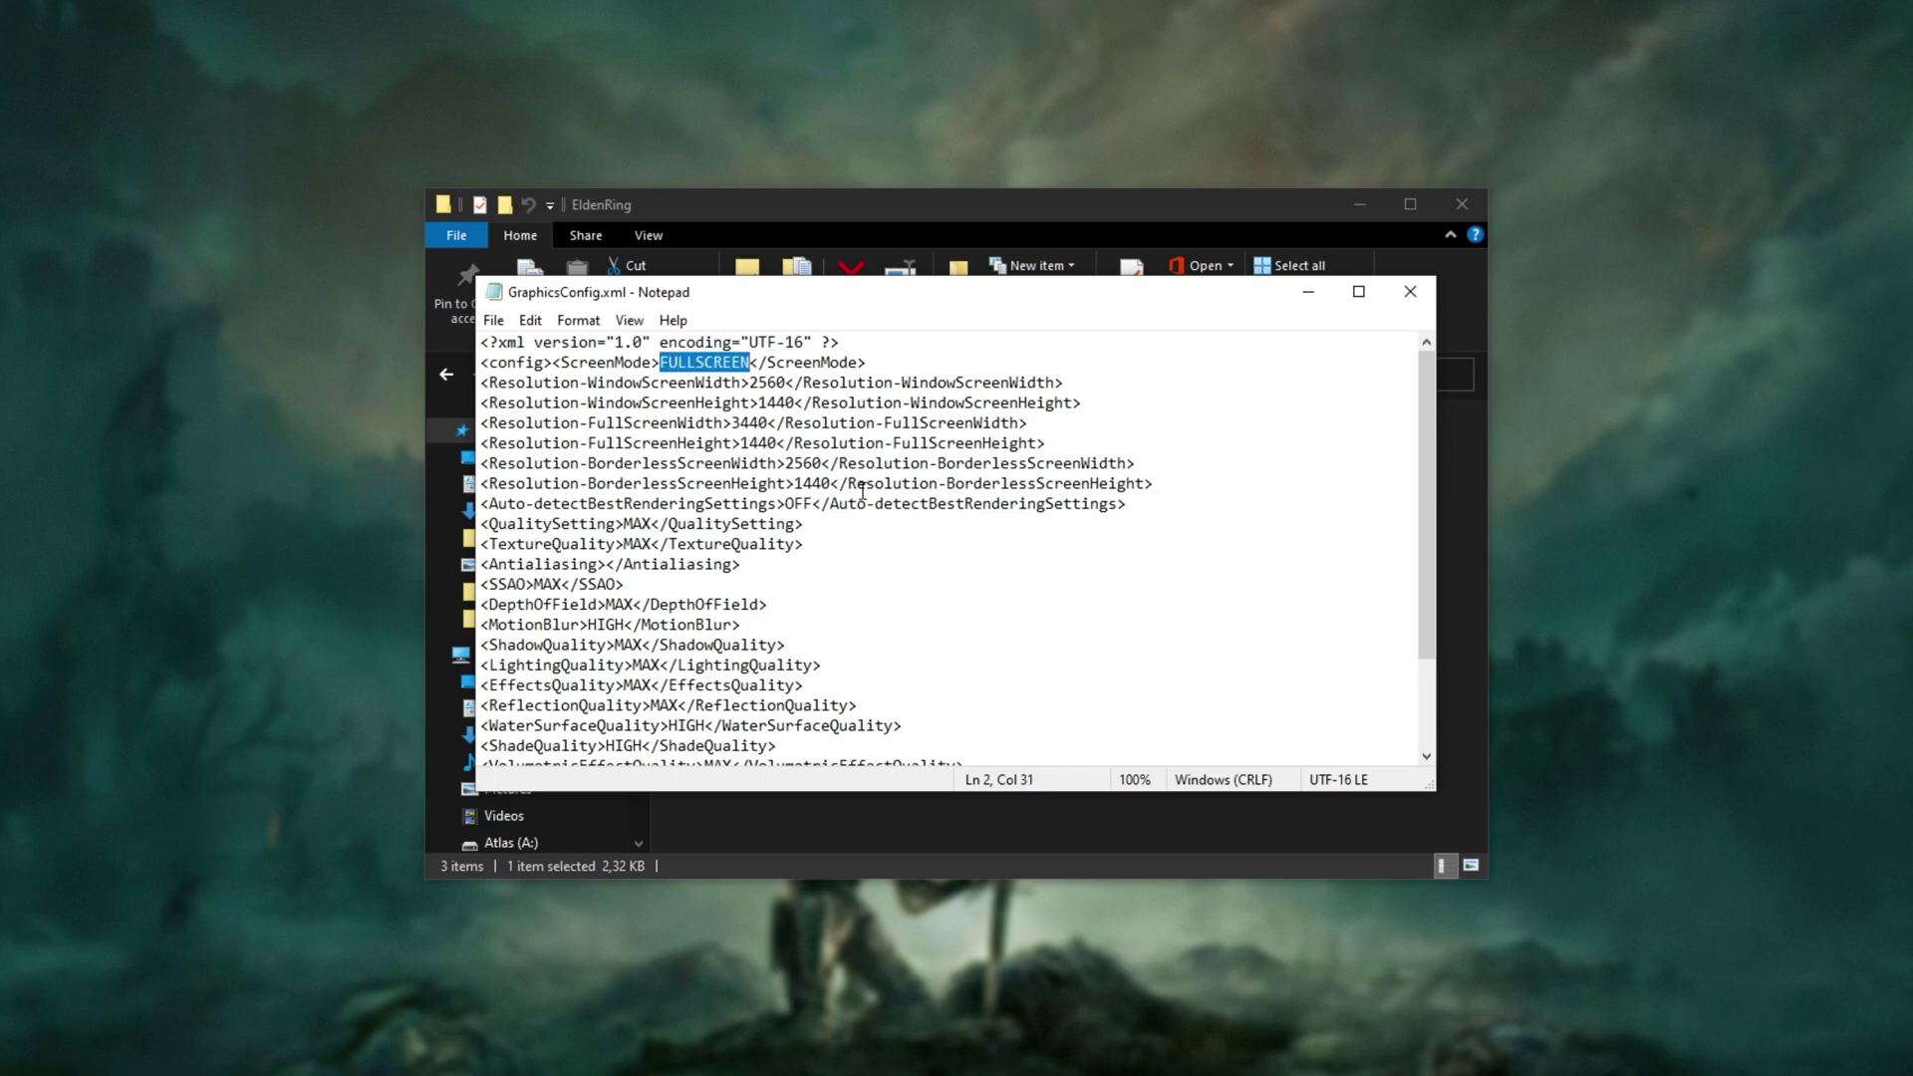
type("Borderless")
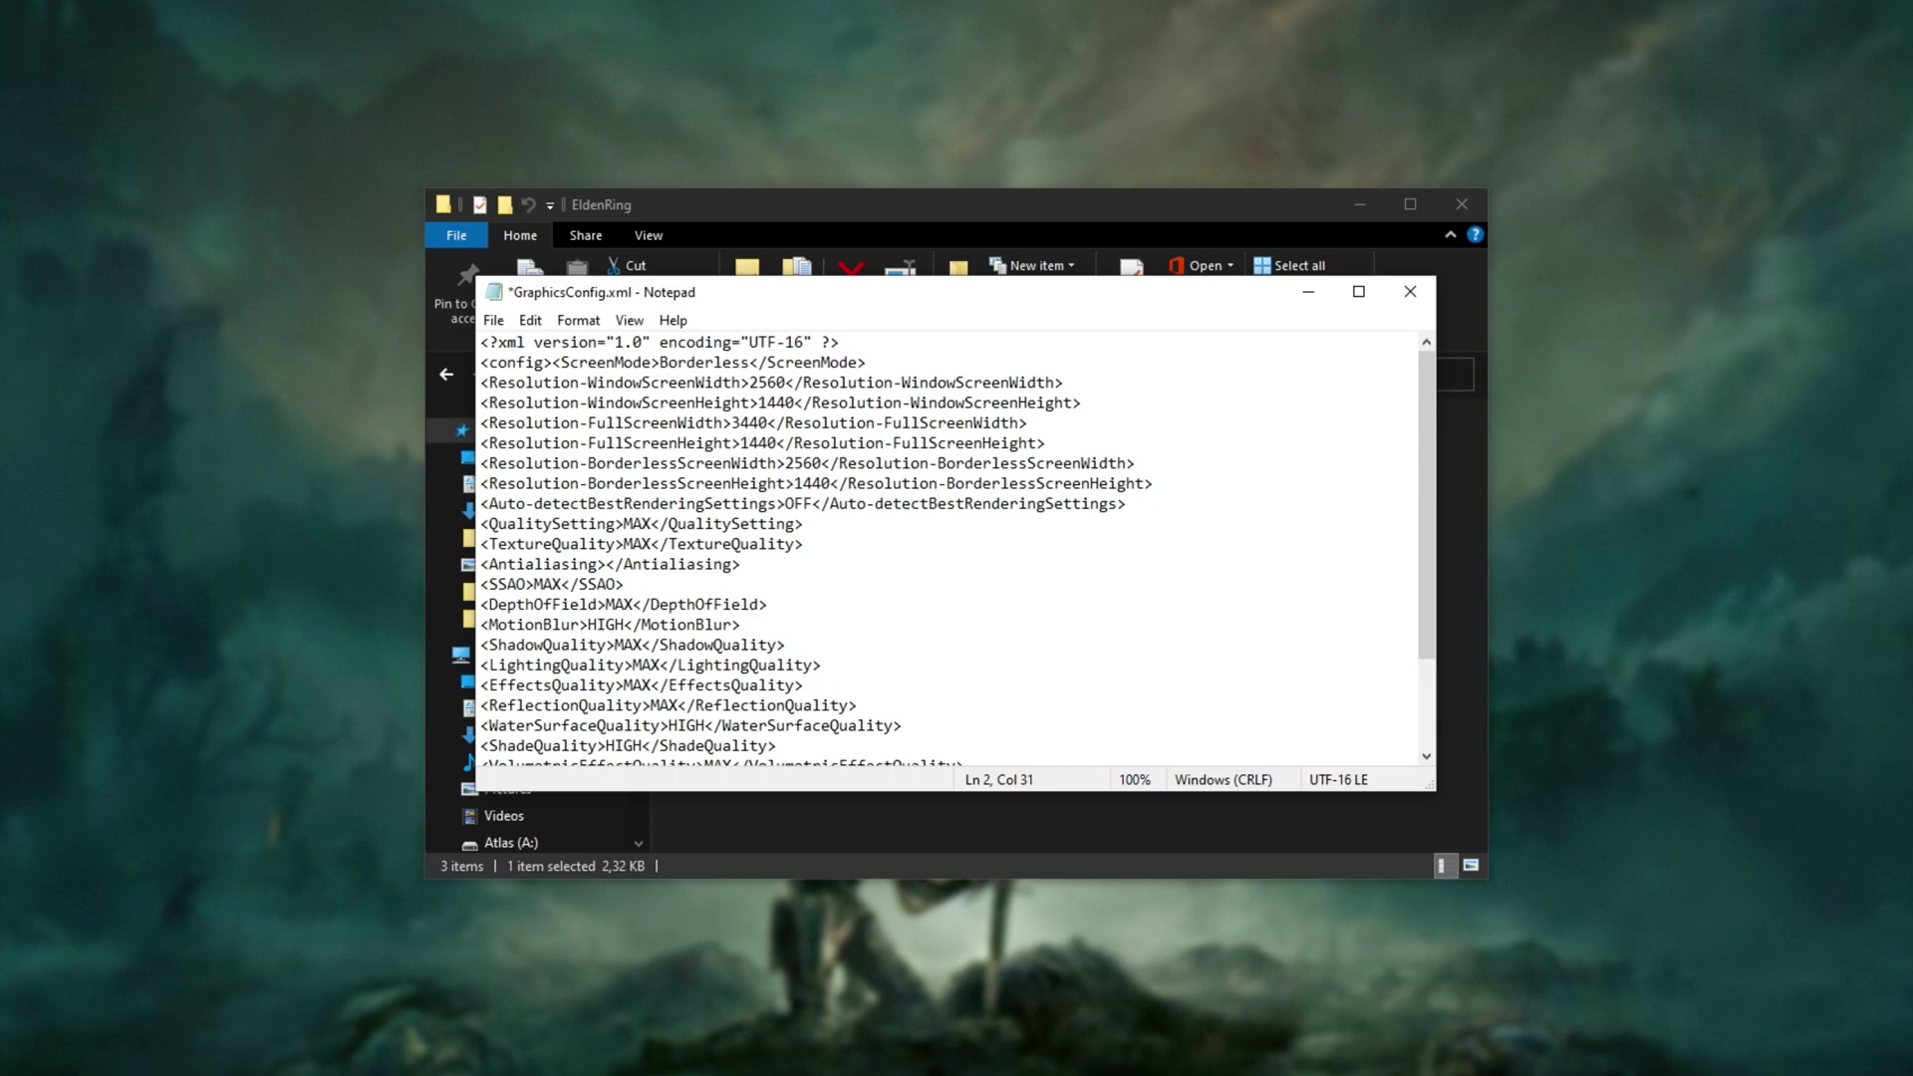
key("ctrl+s")
key("alt+F4")
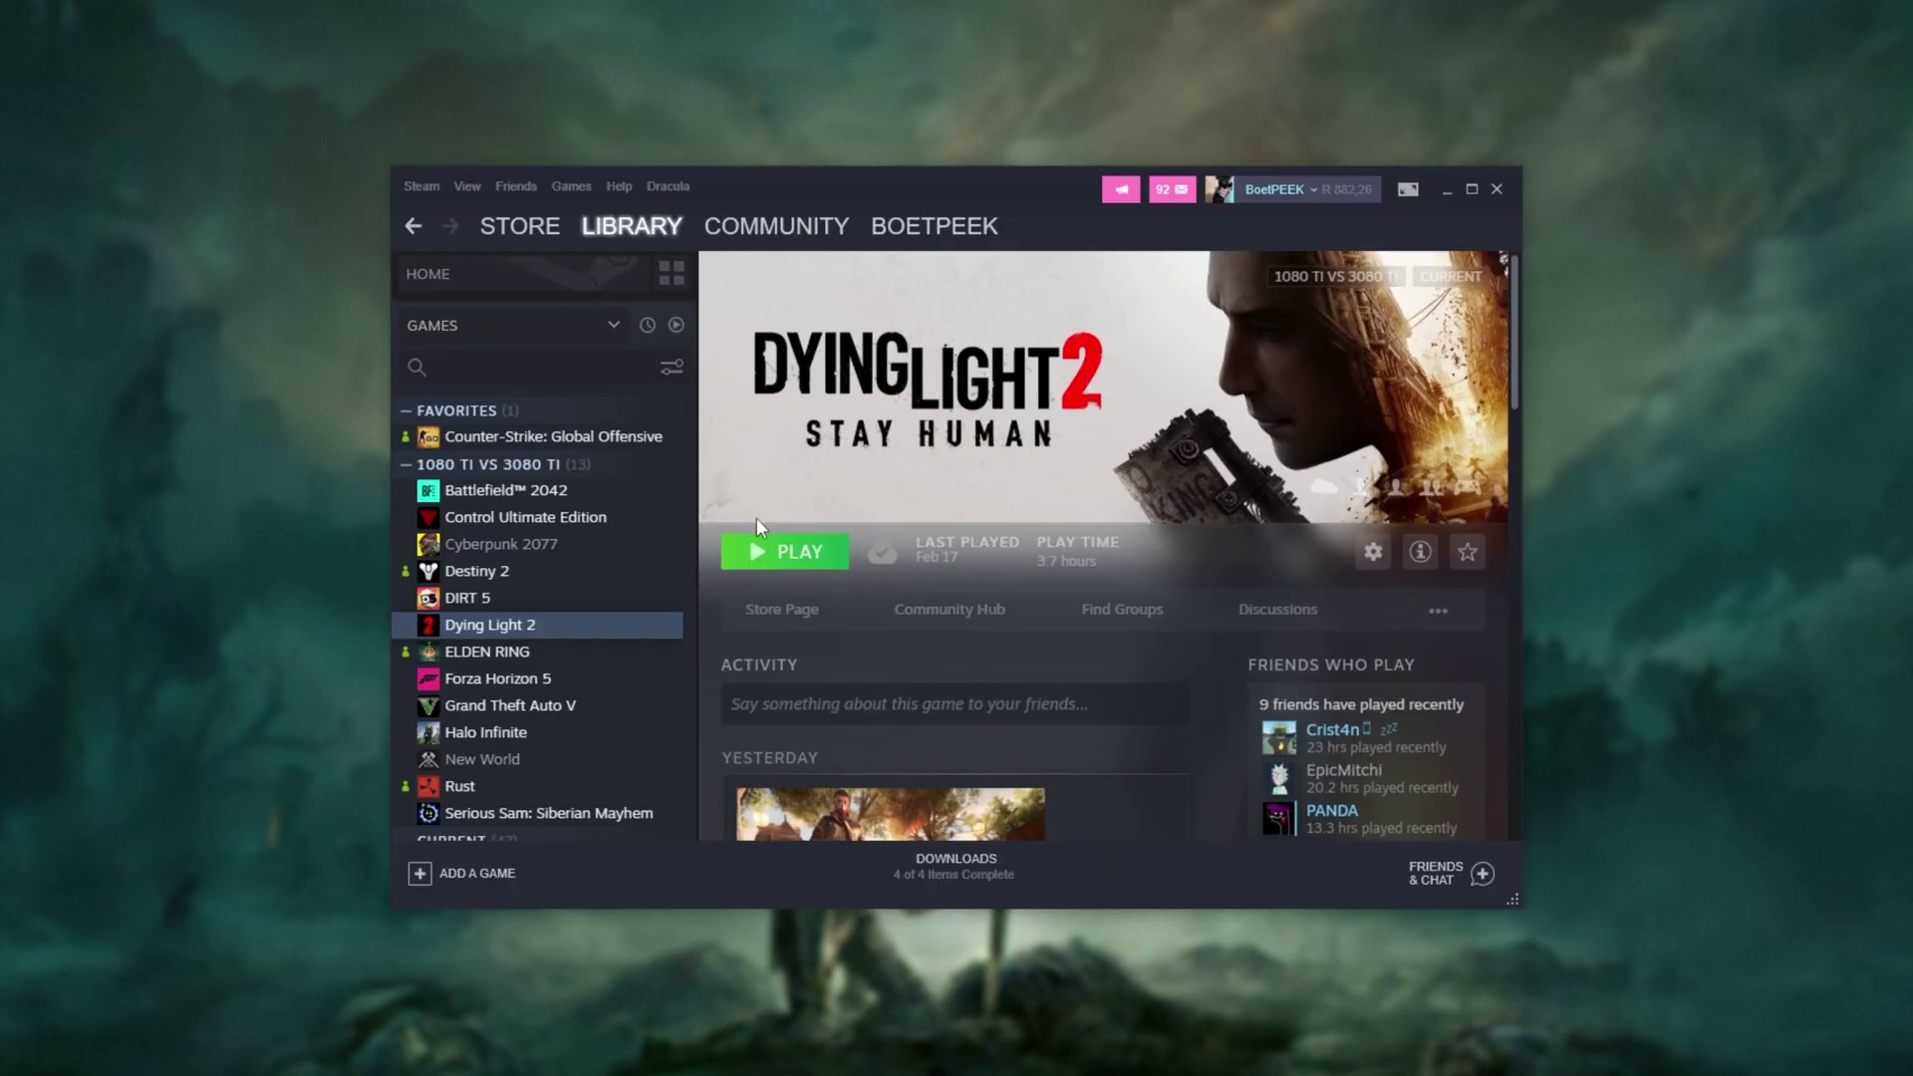
- Browse ELDEN RING's local install folder from Steam, enter Game and select eldenring.exe
right_click(584, 649)
mouse_move(689, 787)
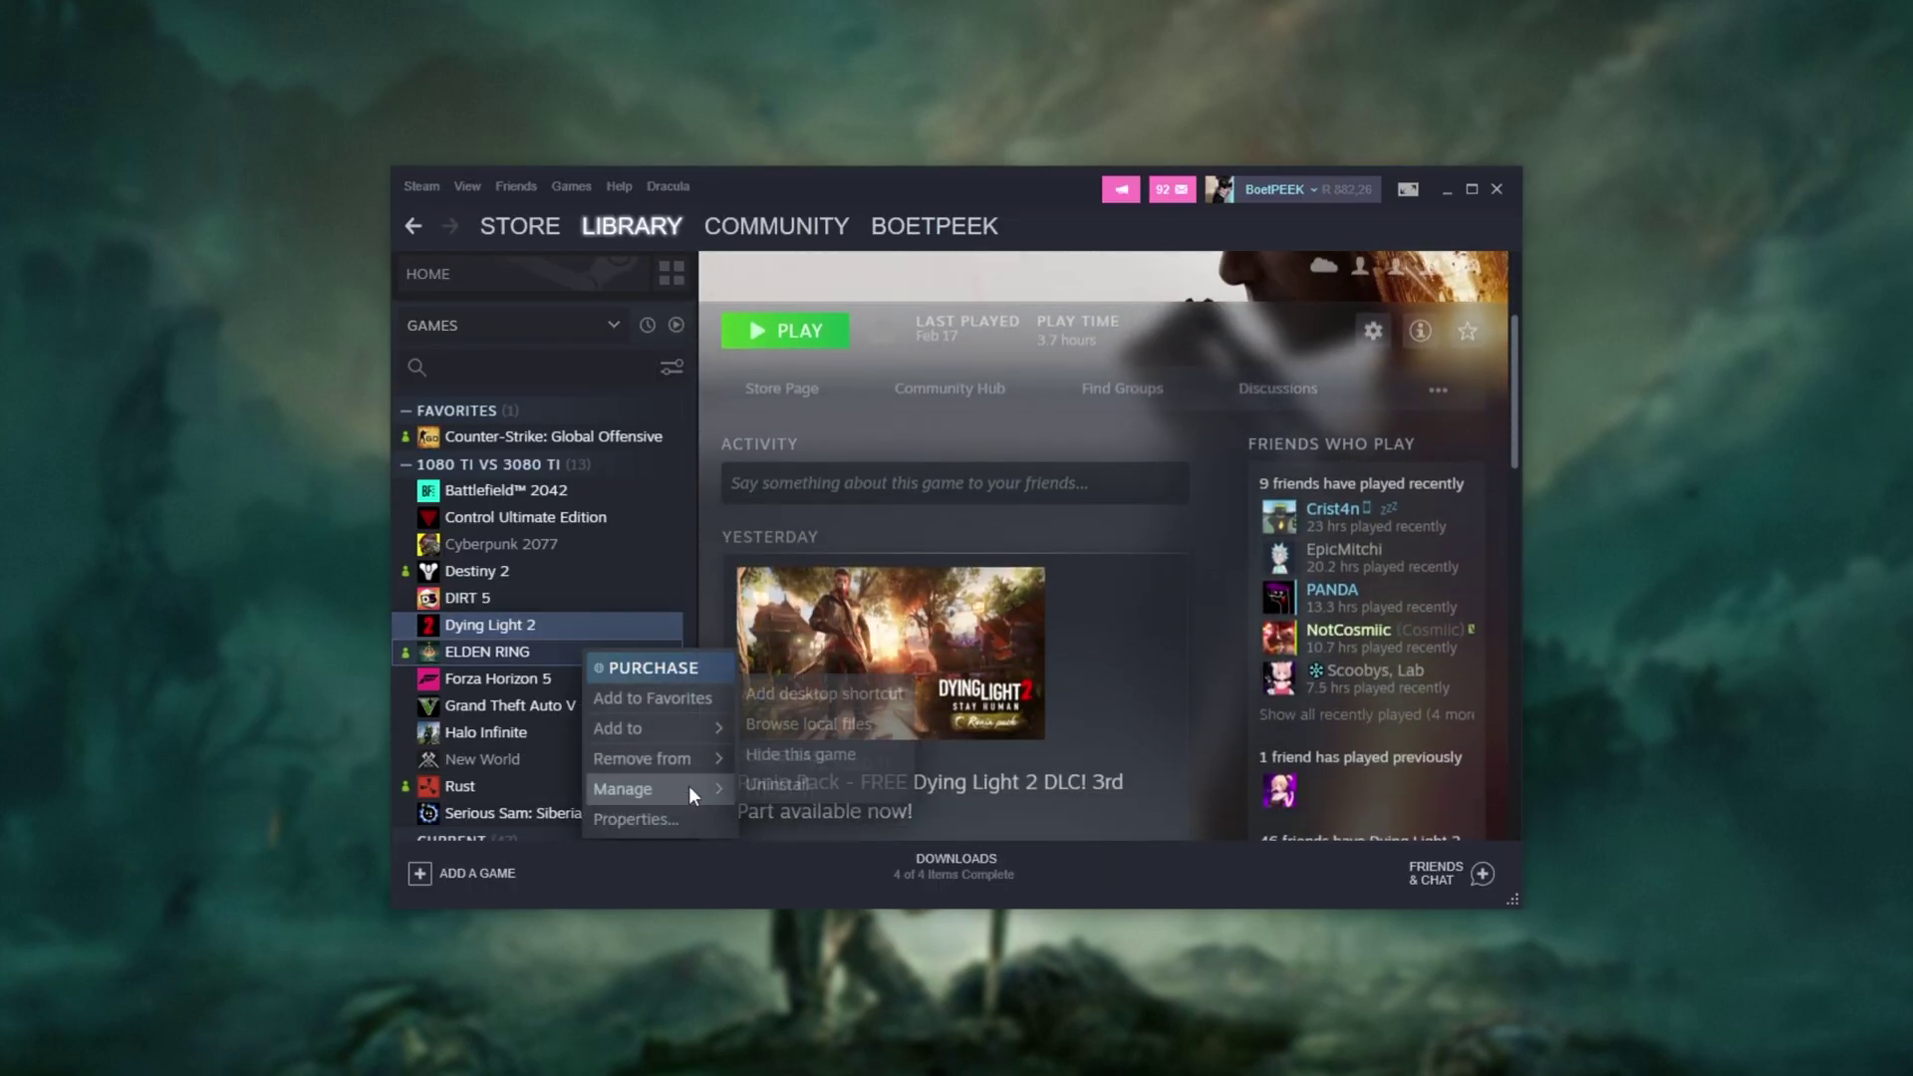
left_click(857, 728)
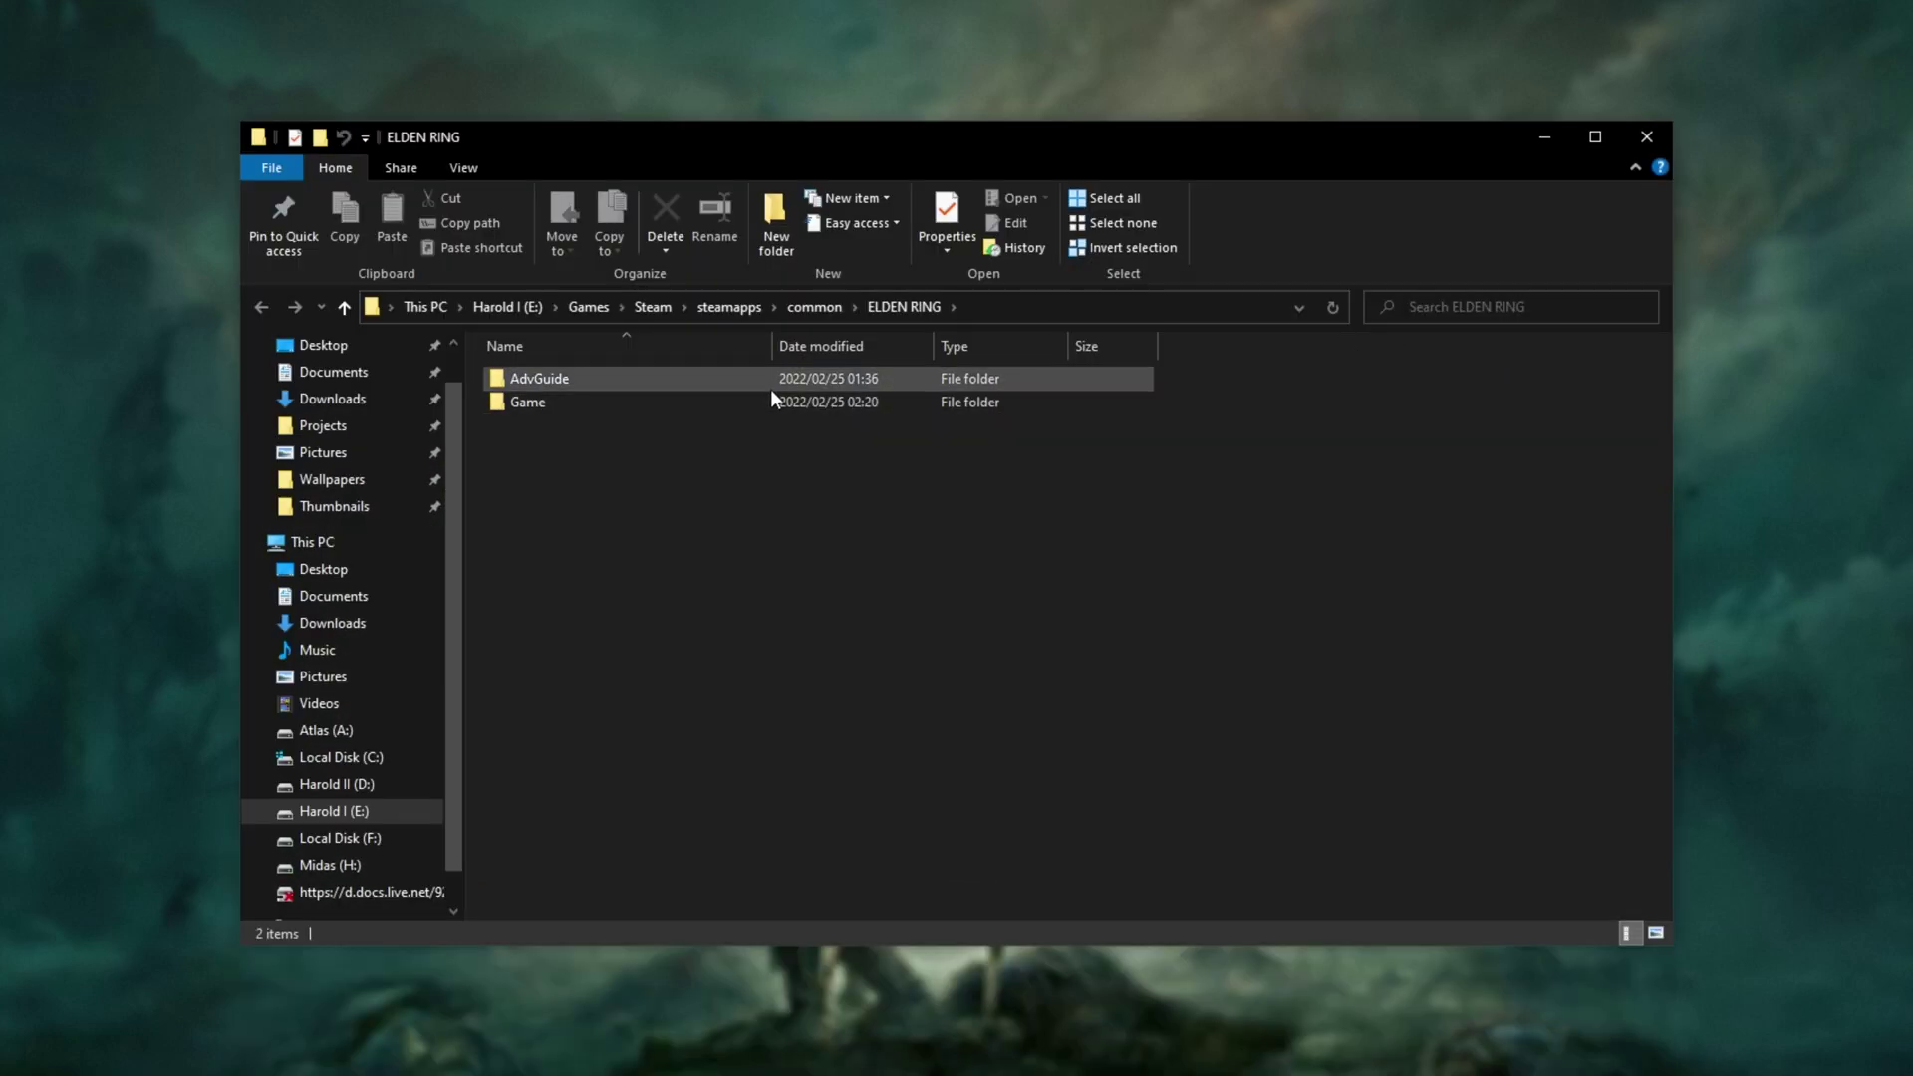
double_click(769, 399)
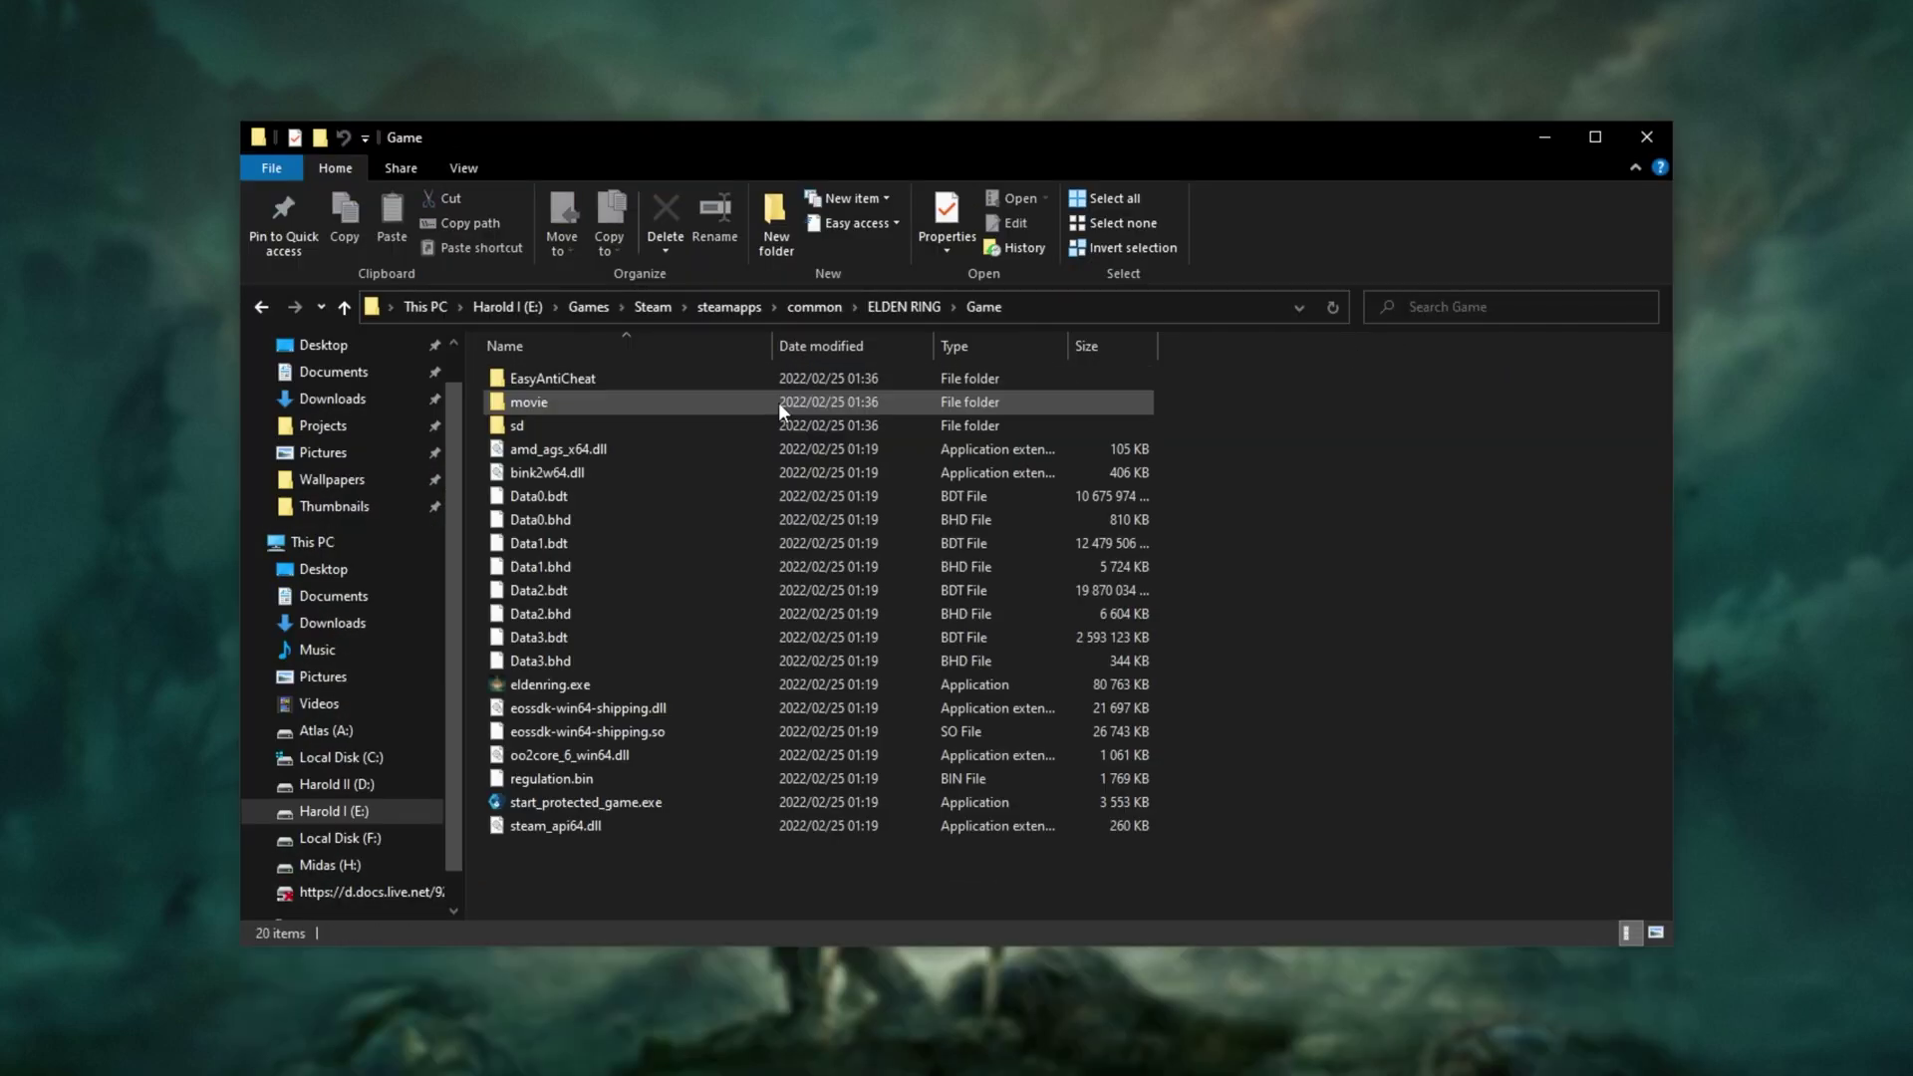
left_click(683, 686)
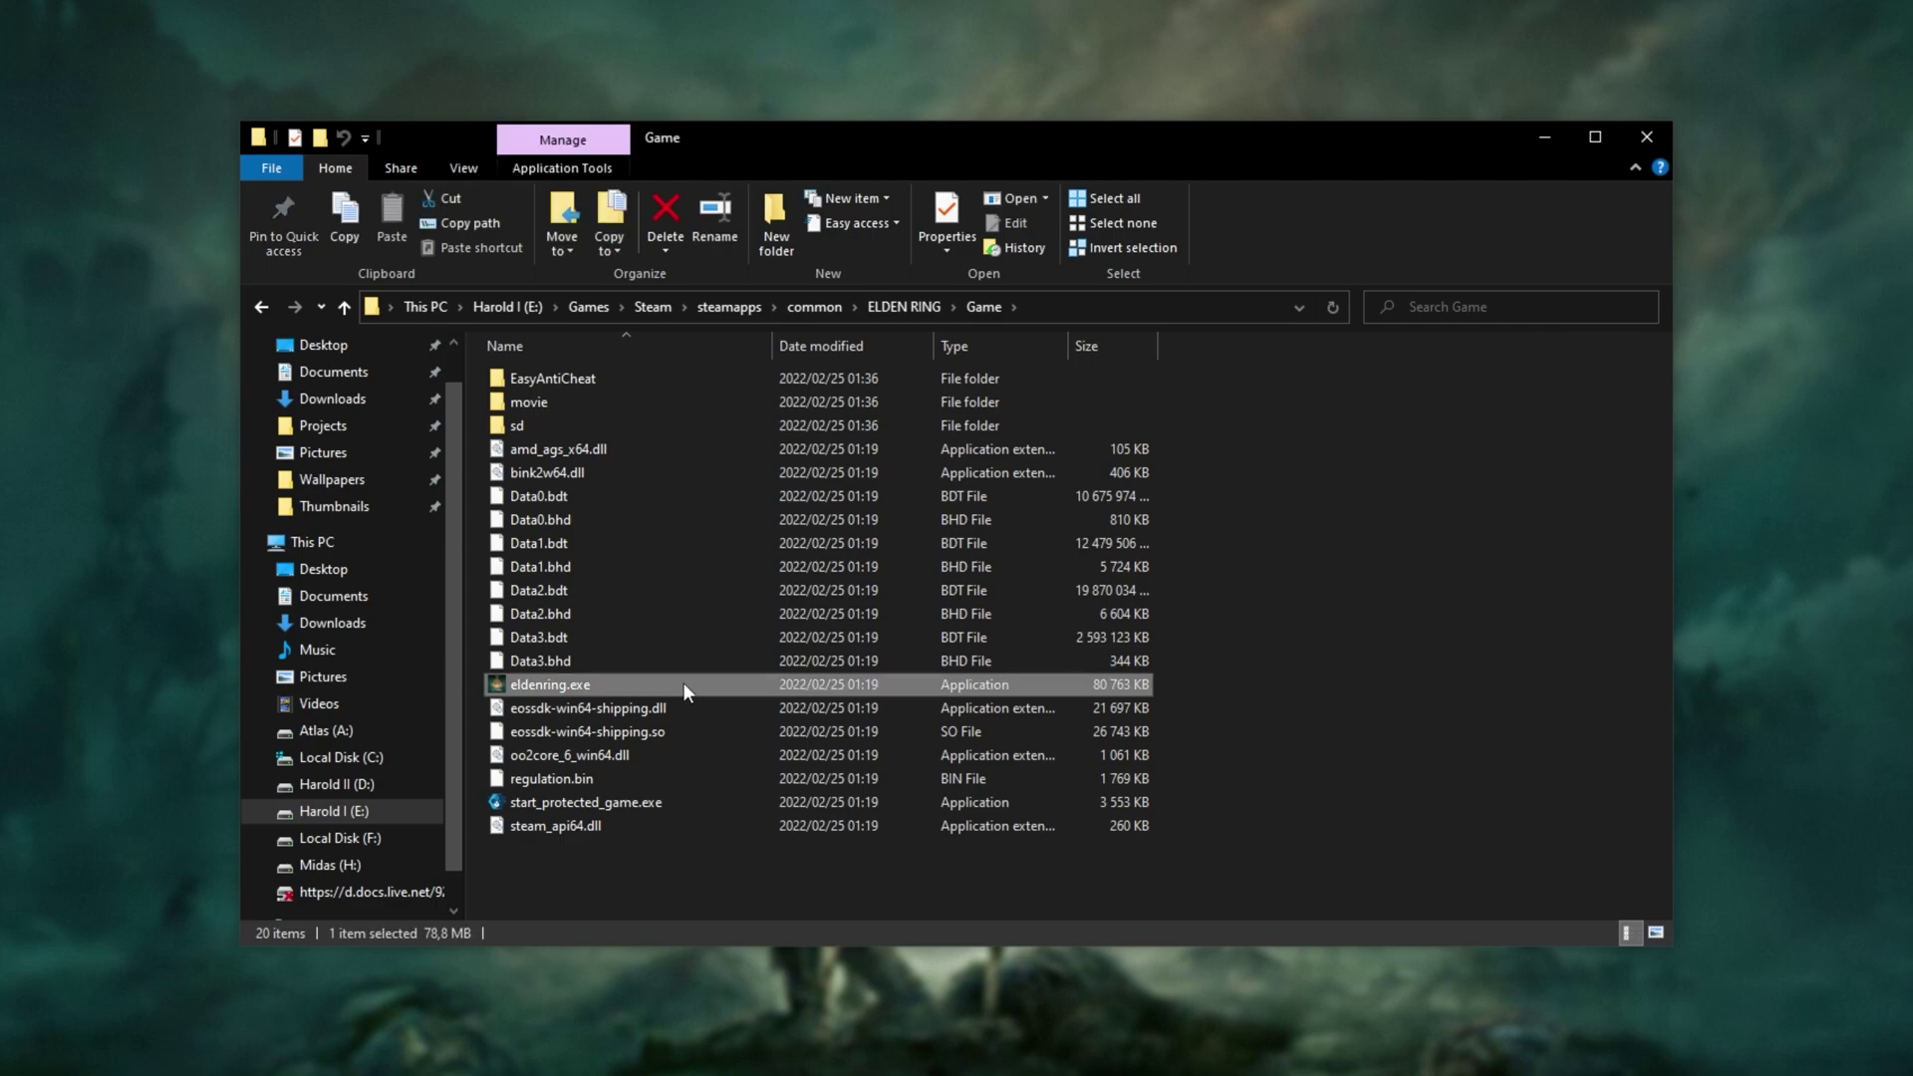
- Toggle 'Run this program as an administrator' on and back off for eldenring.exe, then close the Game folder
right_click(683, 683)
left_click(755, 671)
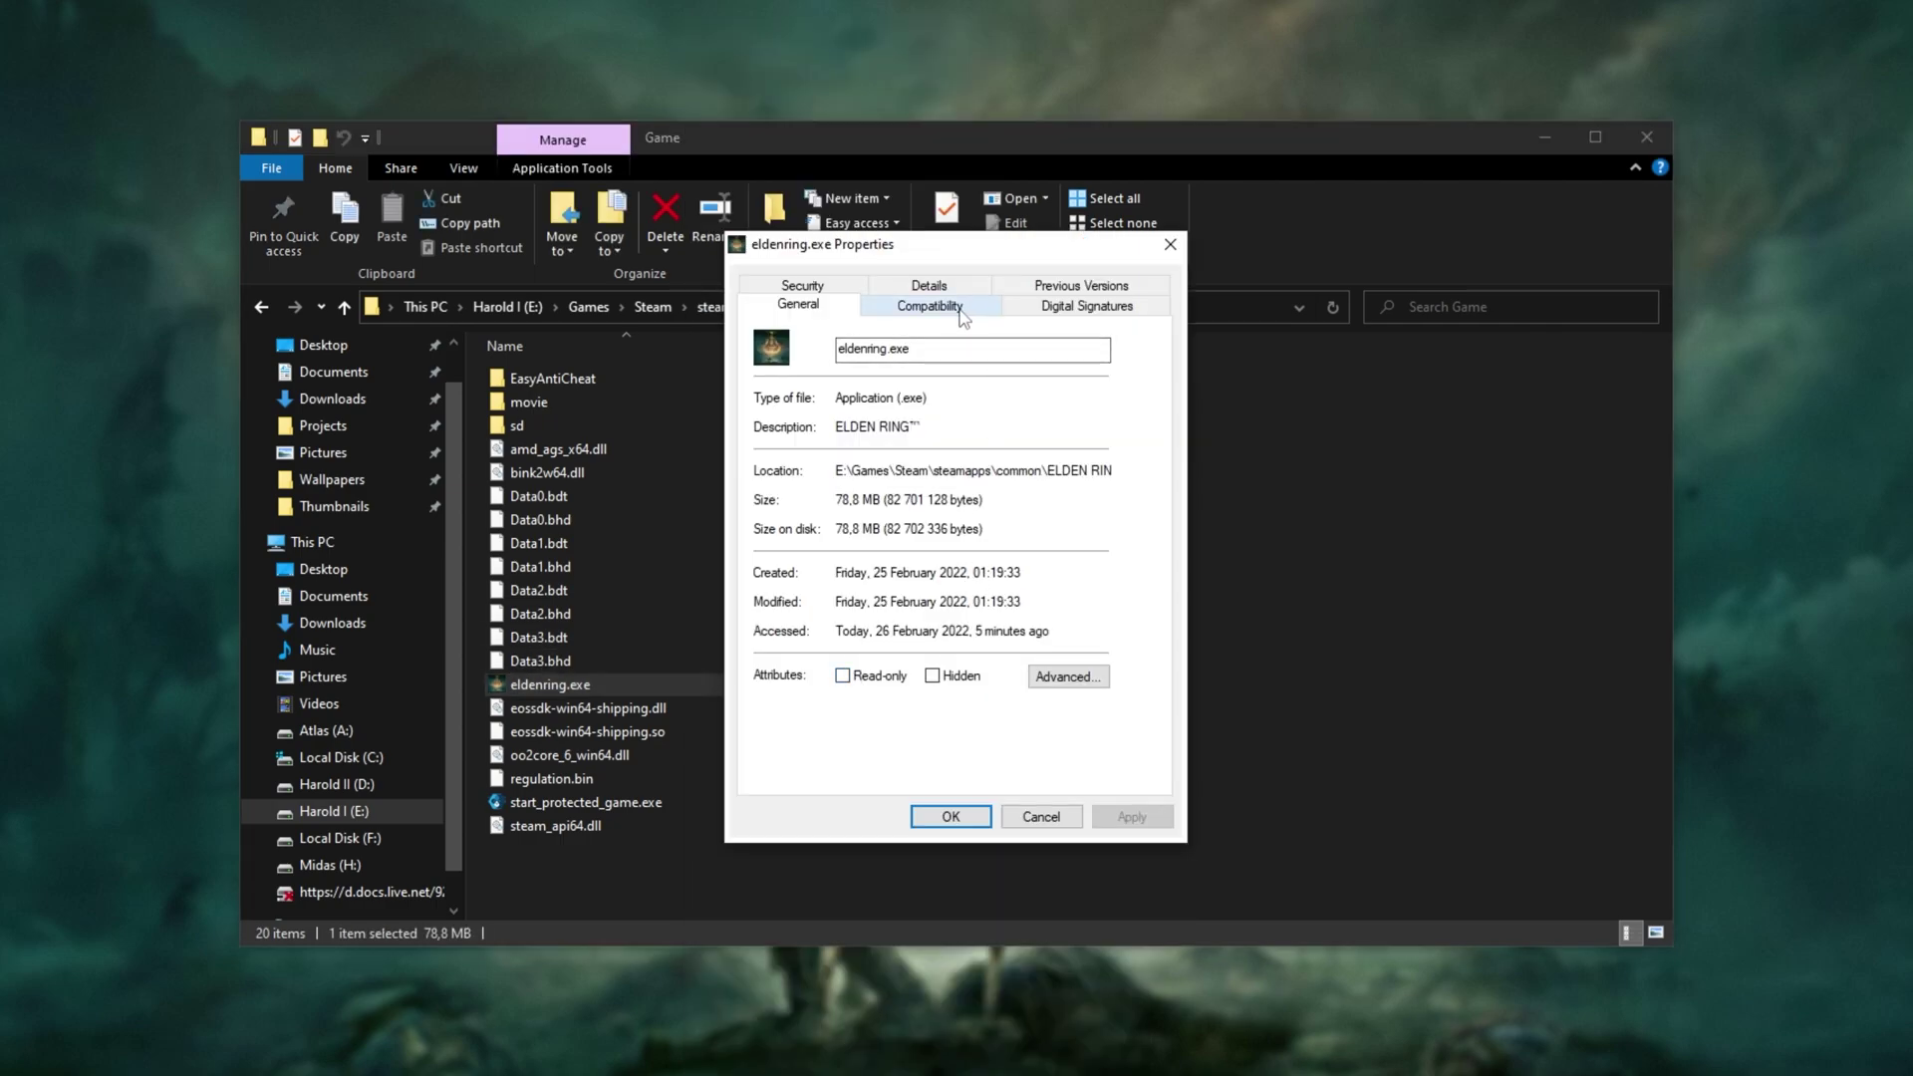
left_click(958, 310)
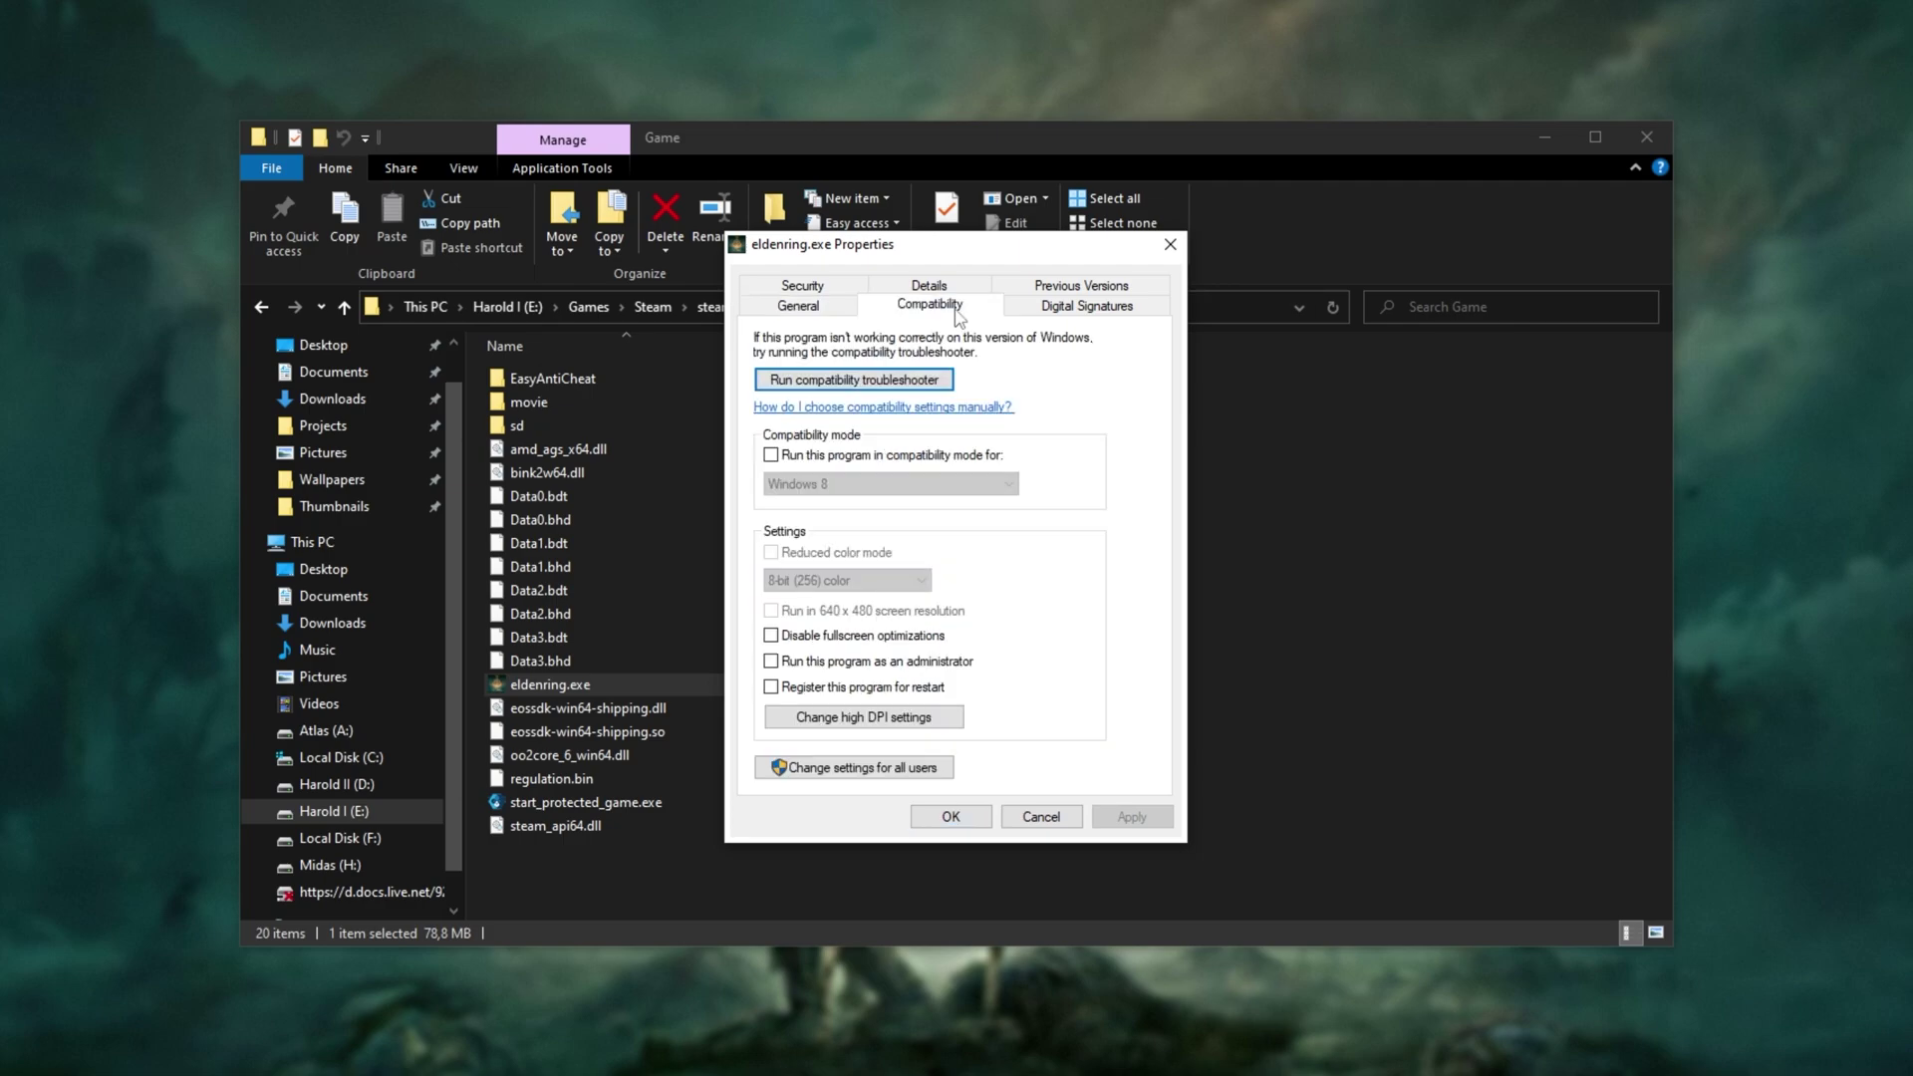
left_click(847, 665)
left_click(844, 663)
left_click(1169, 244)
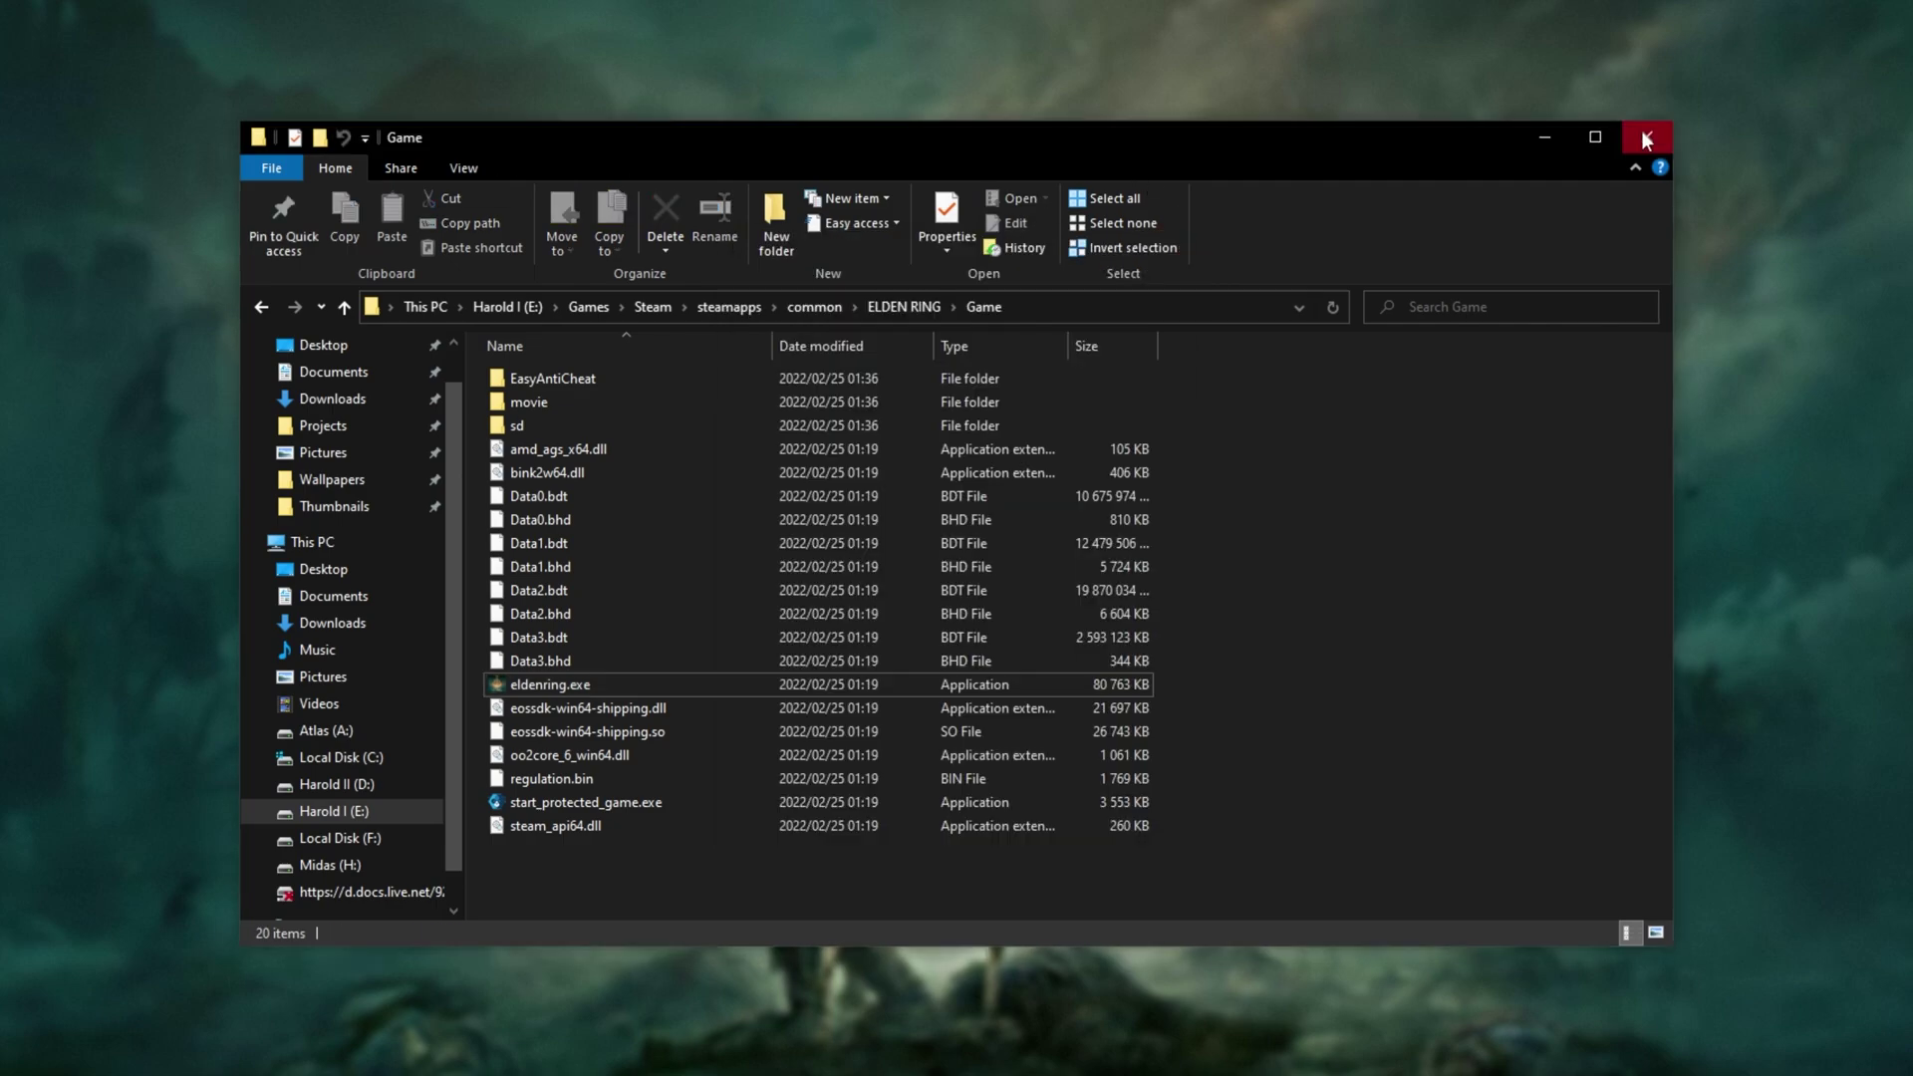
left_click(1646, 136)
right_click(546, 653)
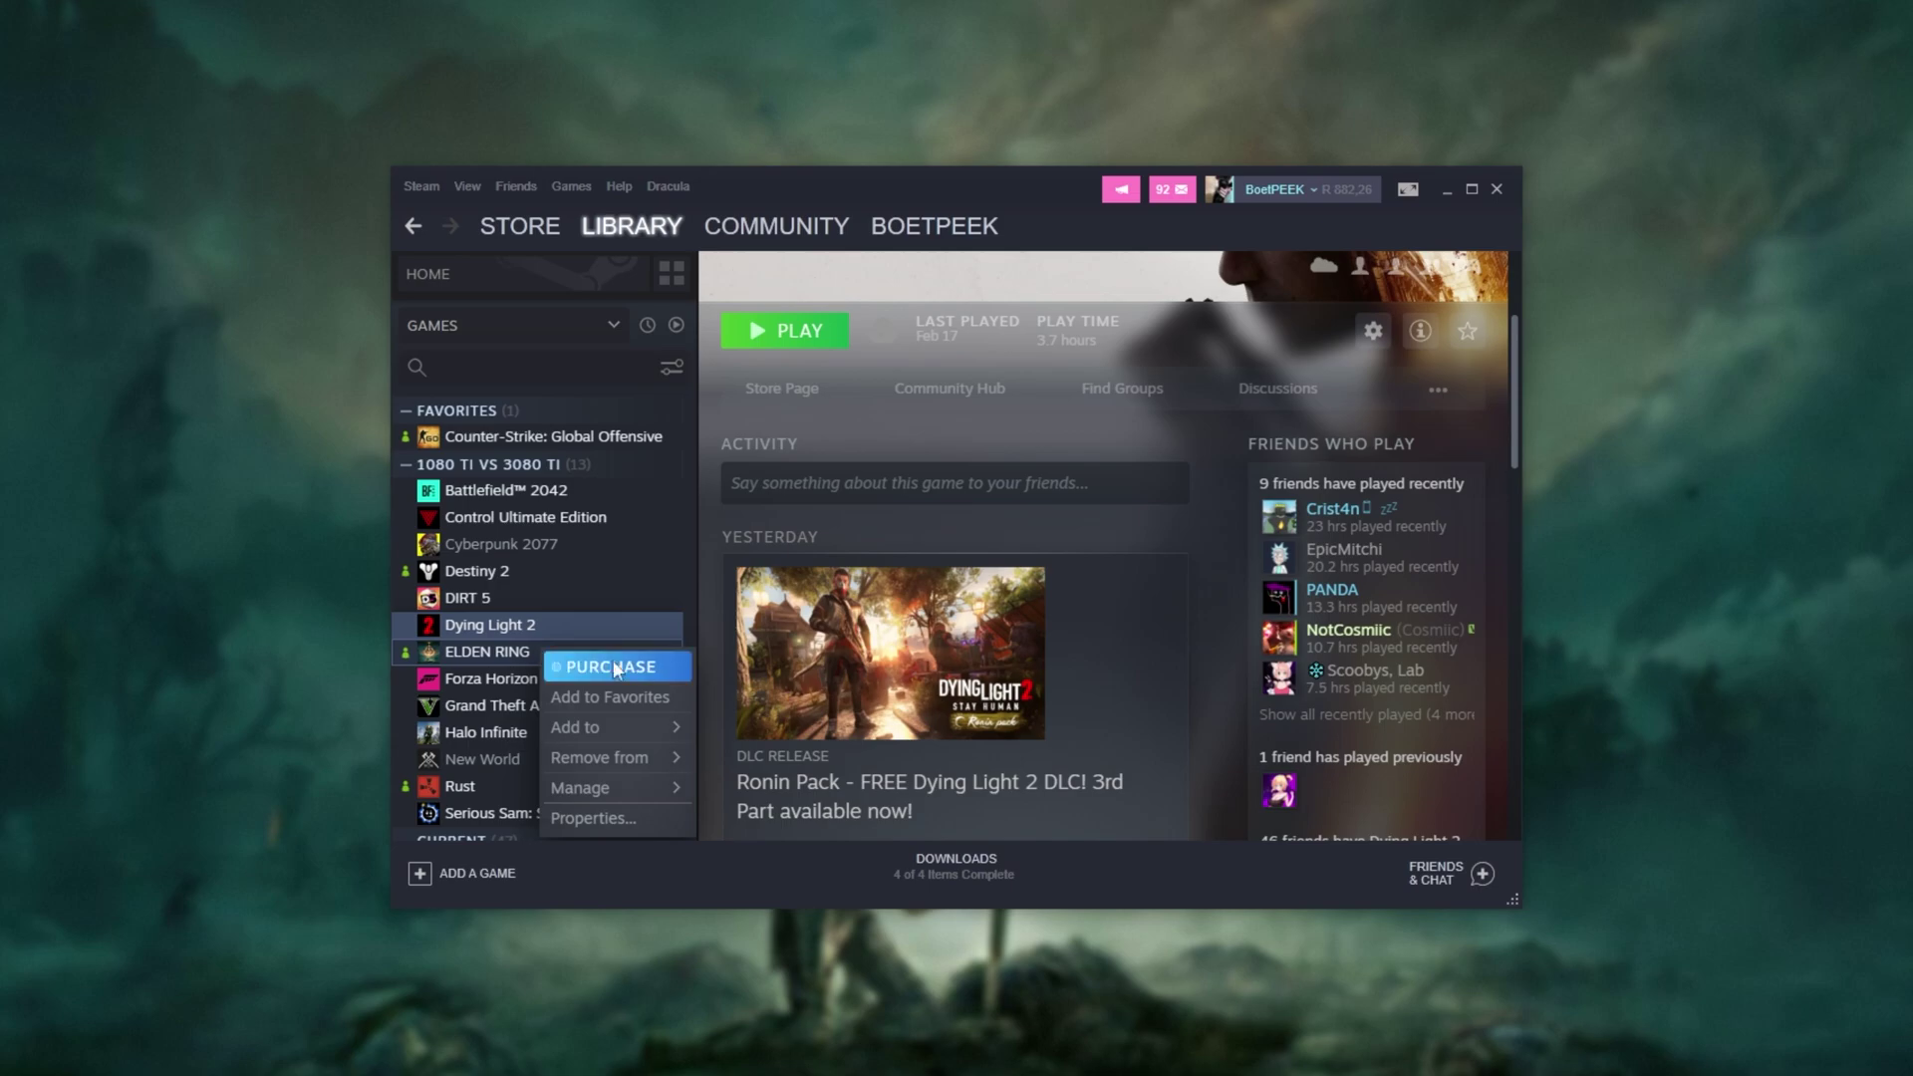
left_click(654, 819)
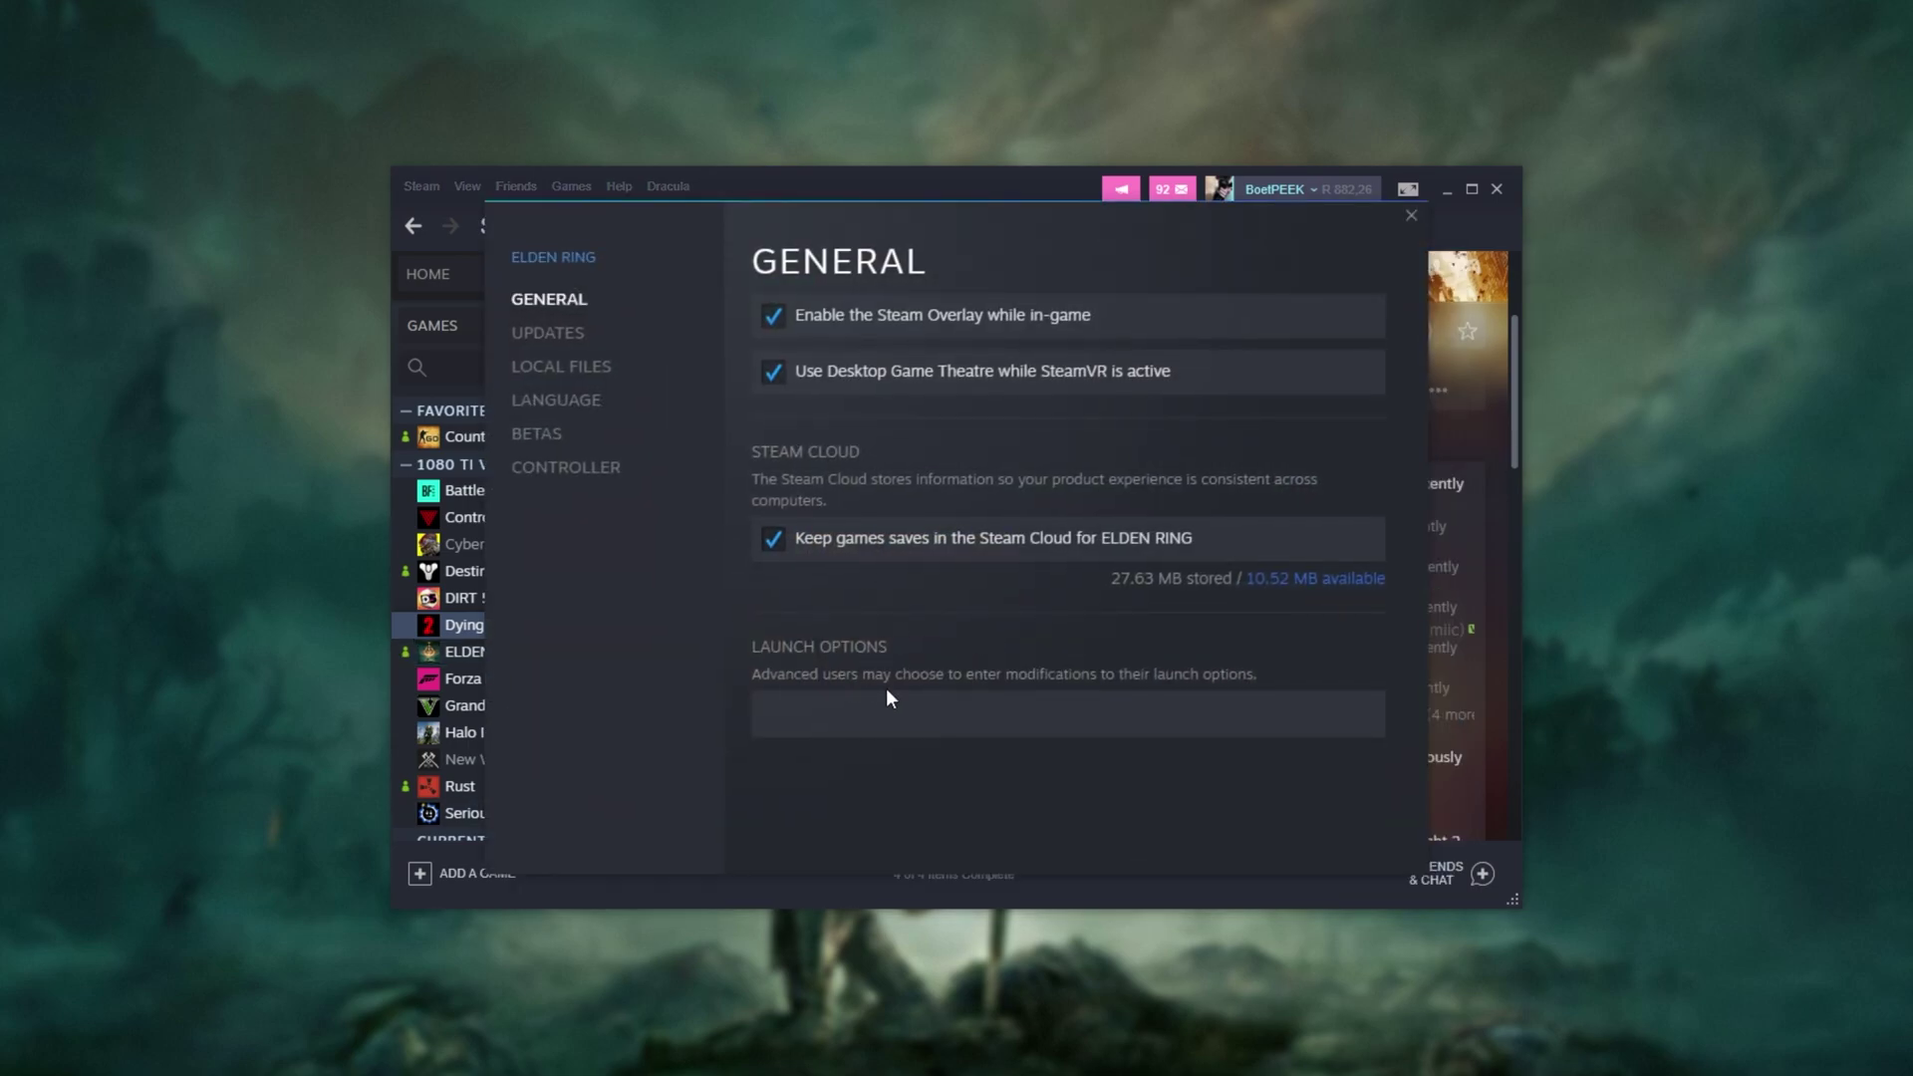
left_click(919, 709)
type("-dx11")
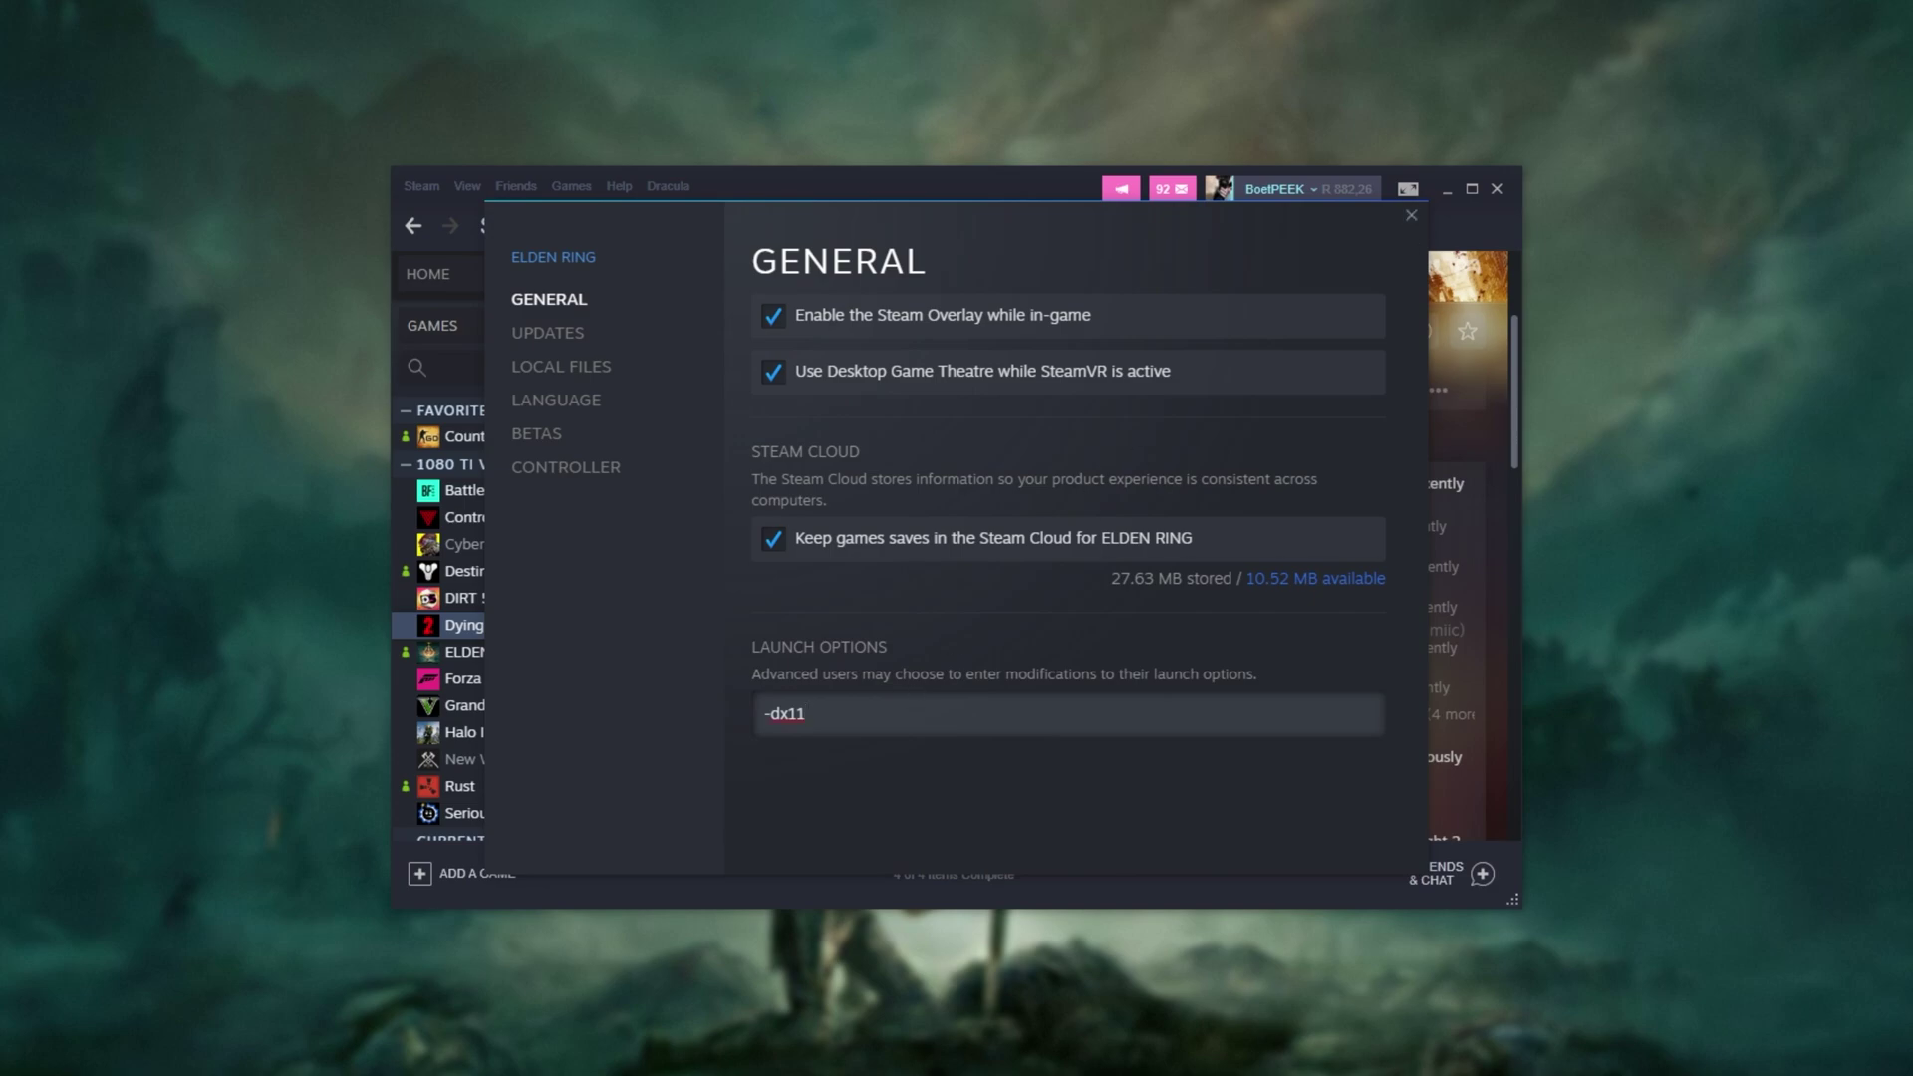
key("shift+Left")
key("shift+Left")
key("shift+Left")
key("shift+Left")
key("shift+Left")
key("BackSpace")
left_click(1411, 215)
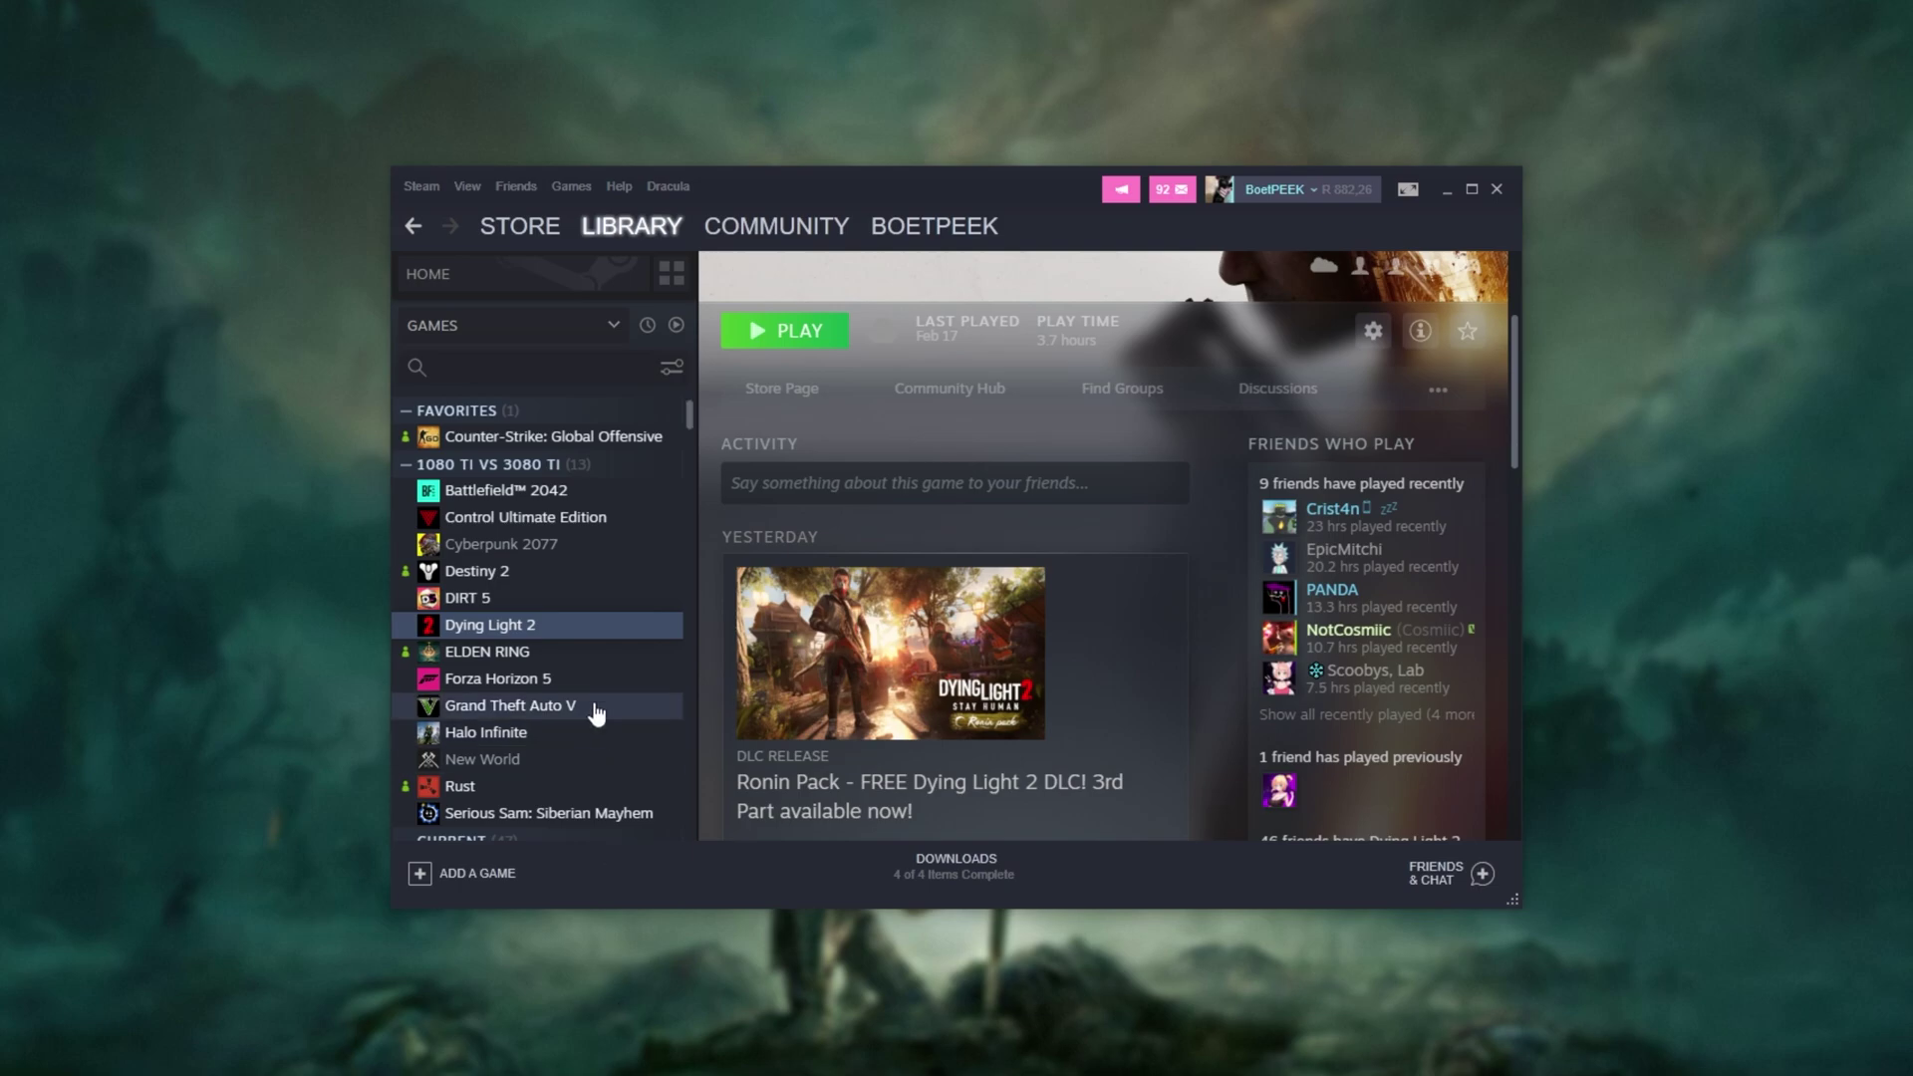
right_click(562, 650)
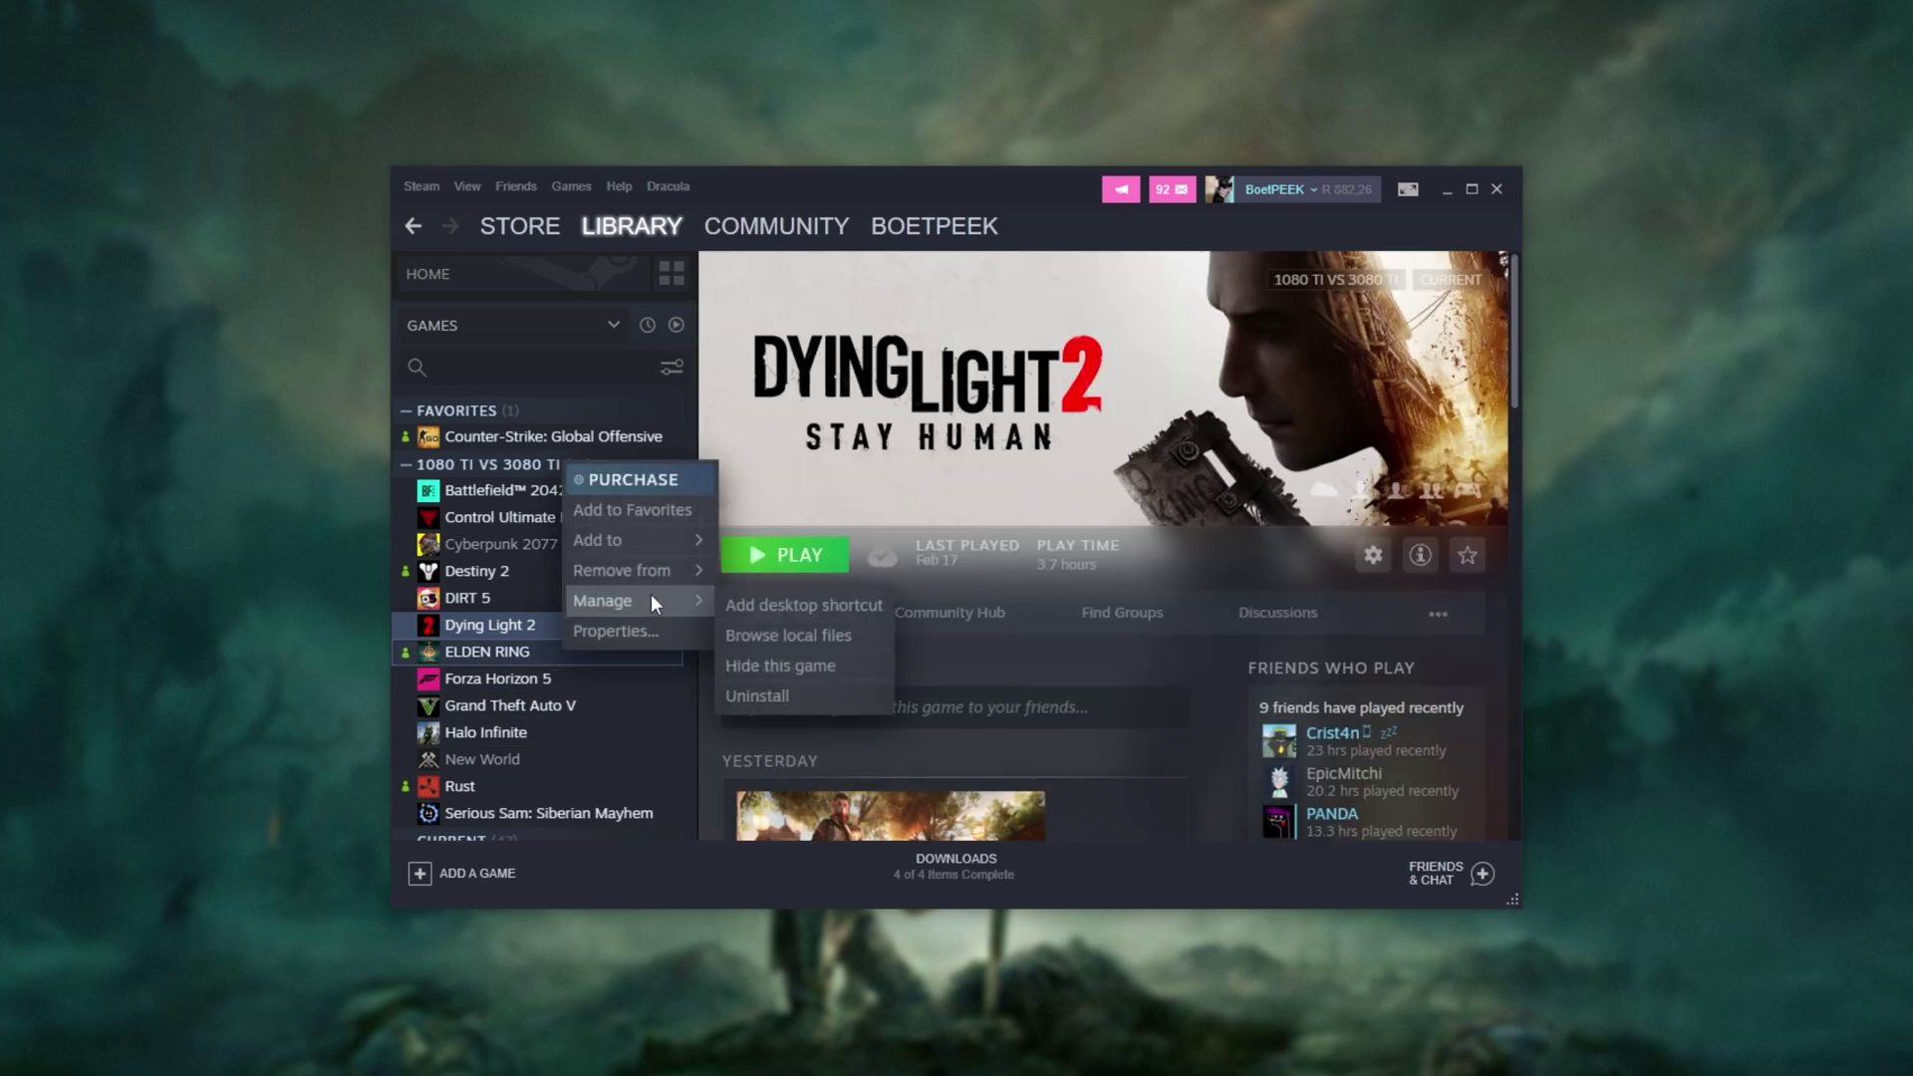
left_click(638, 630)
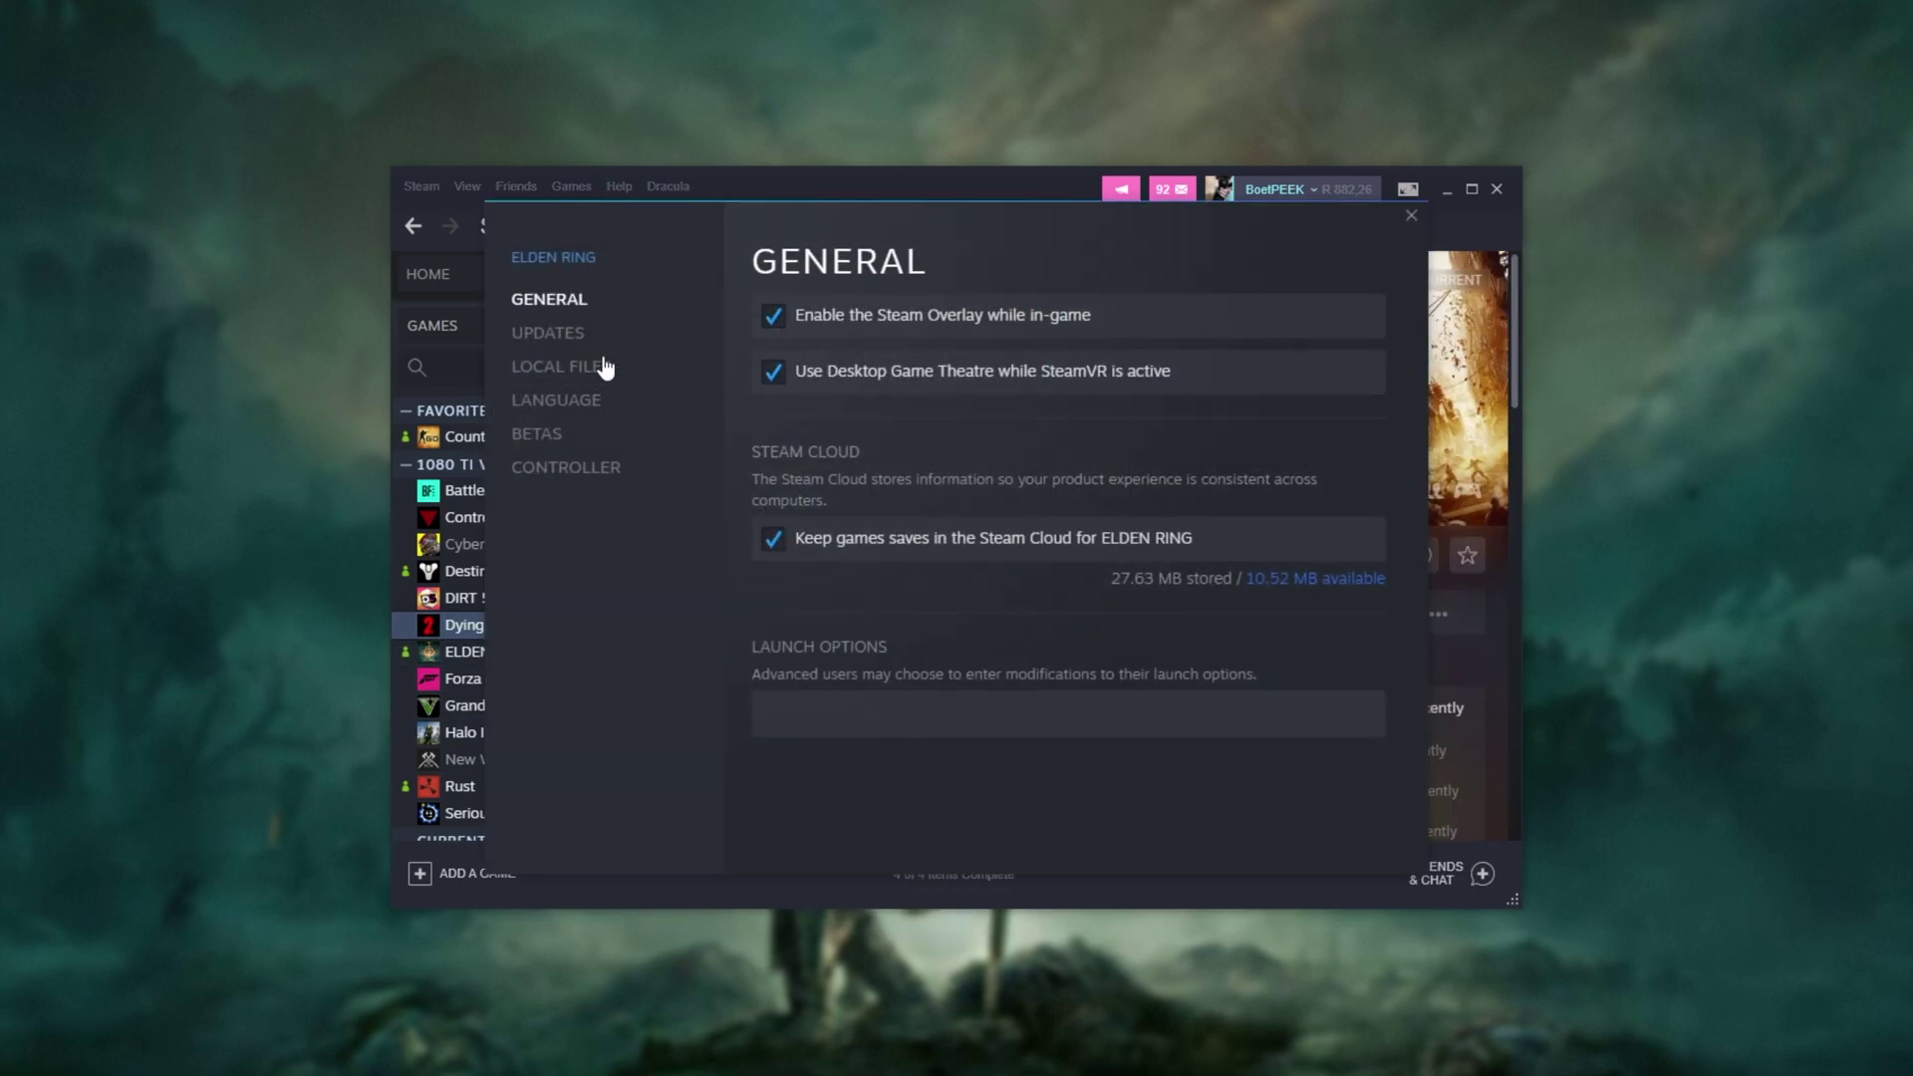
left_click(592, 365)
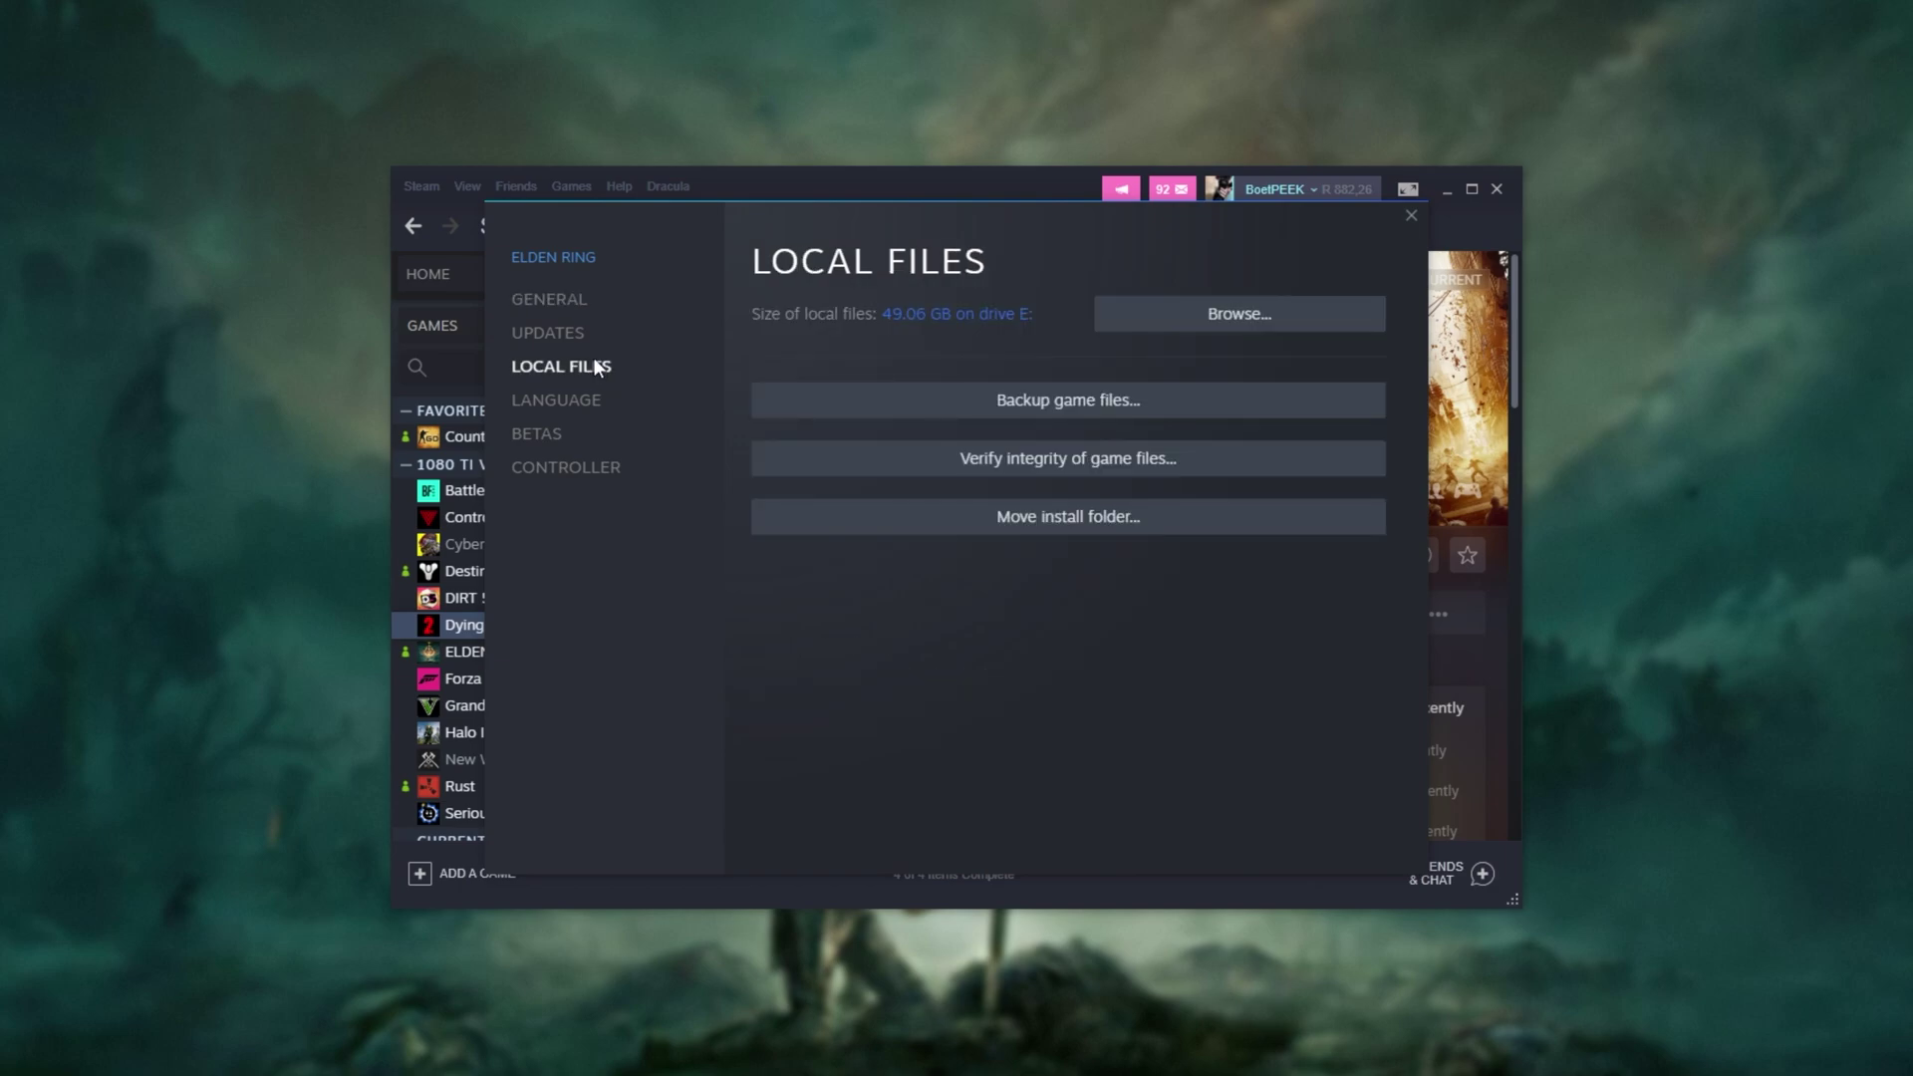
left_click(1093, 525)
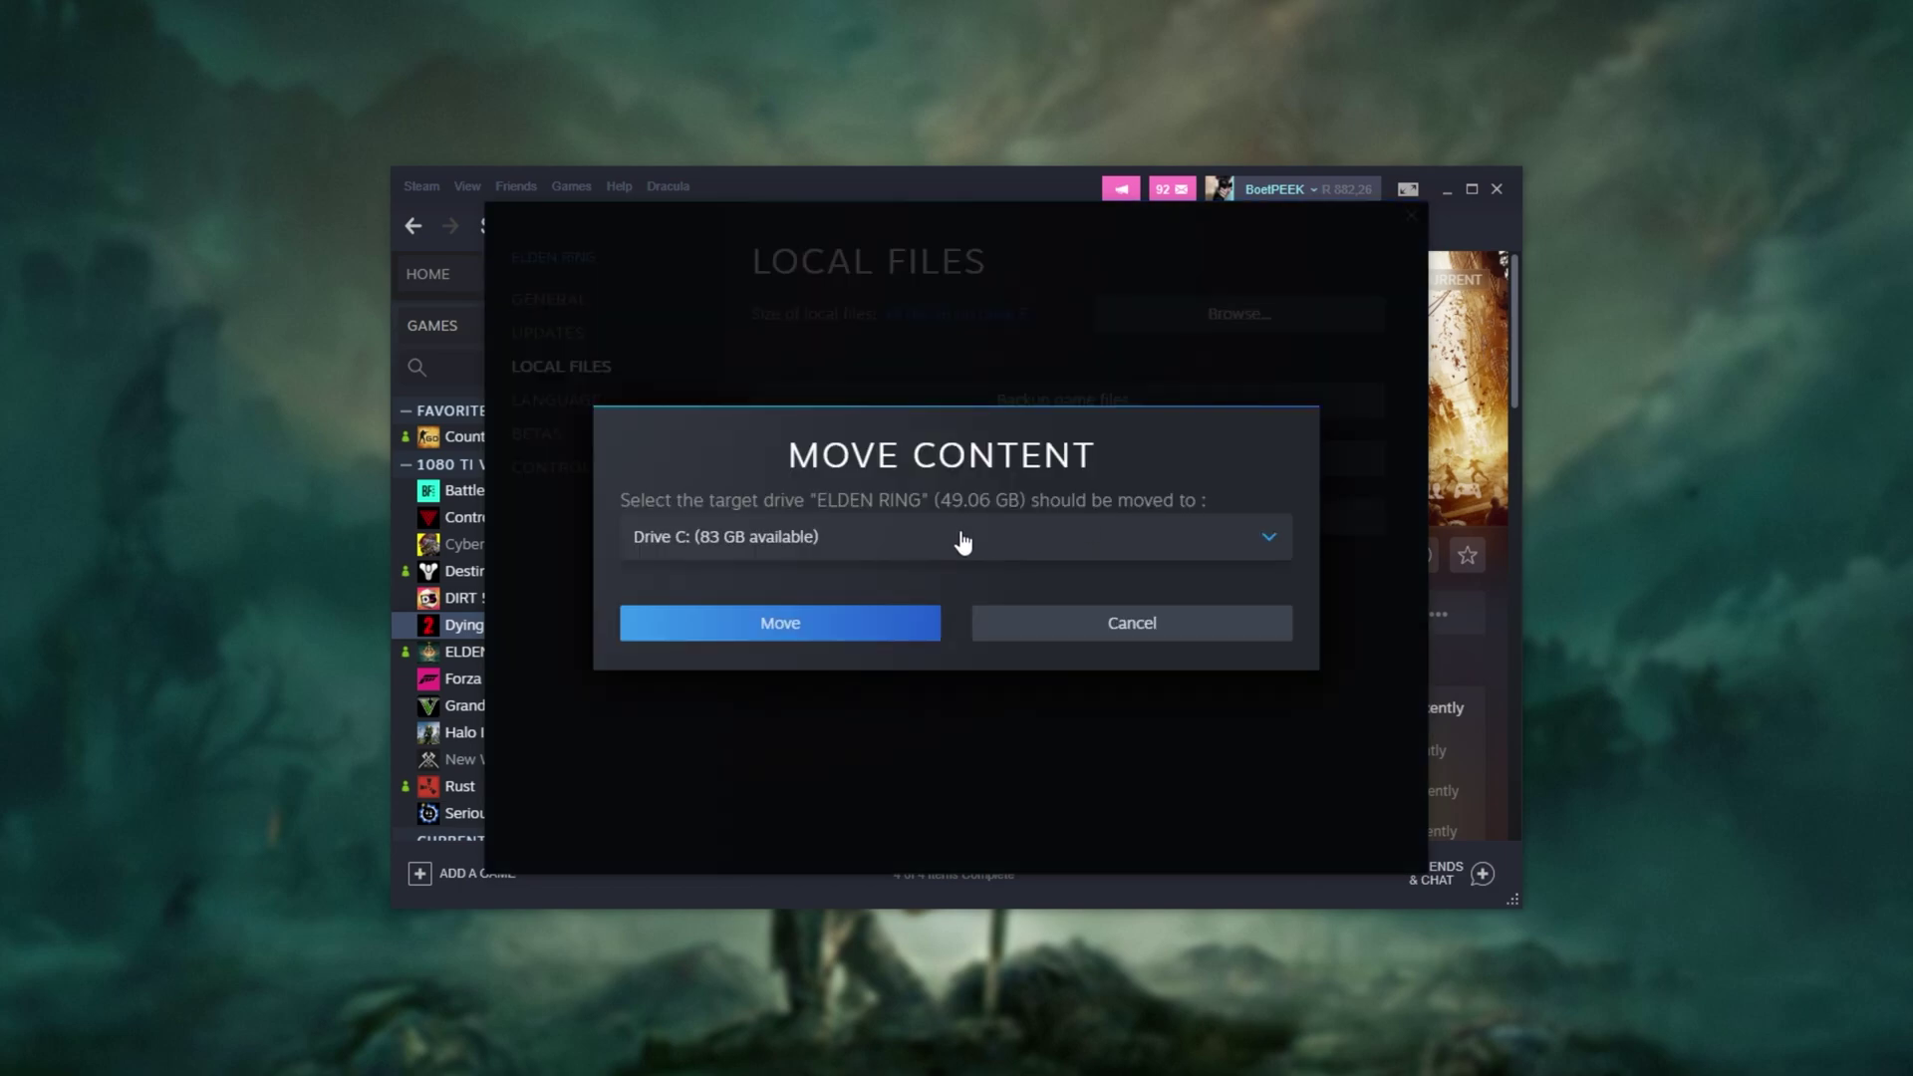
left_click(951, 538)
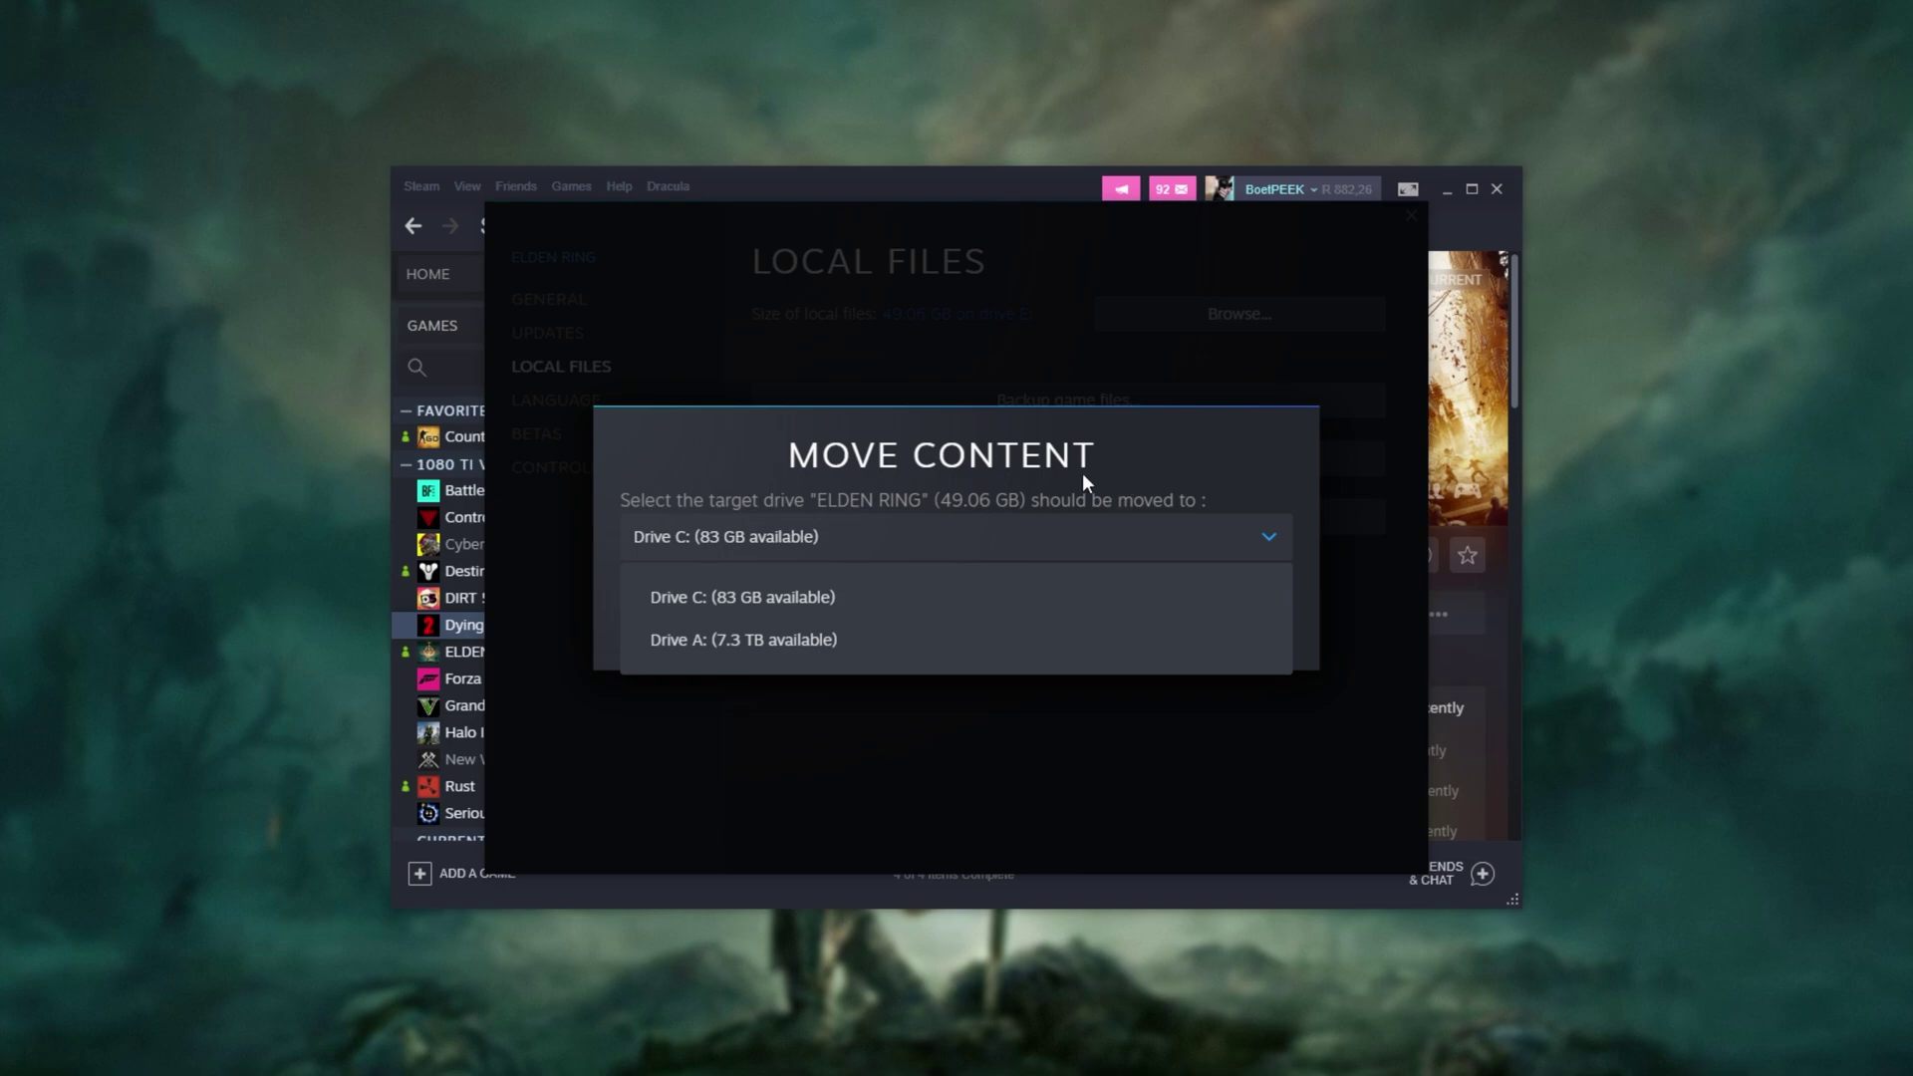
left_click(1022, 459)
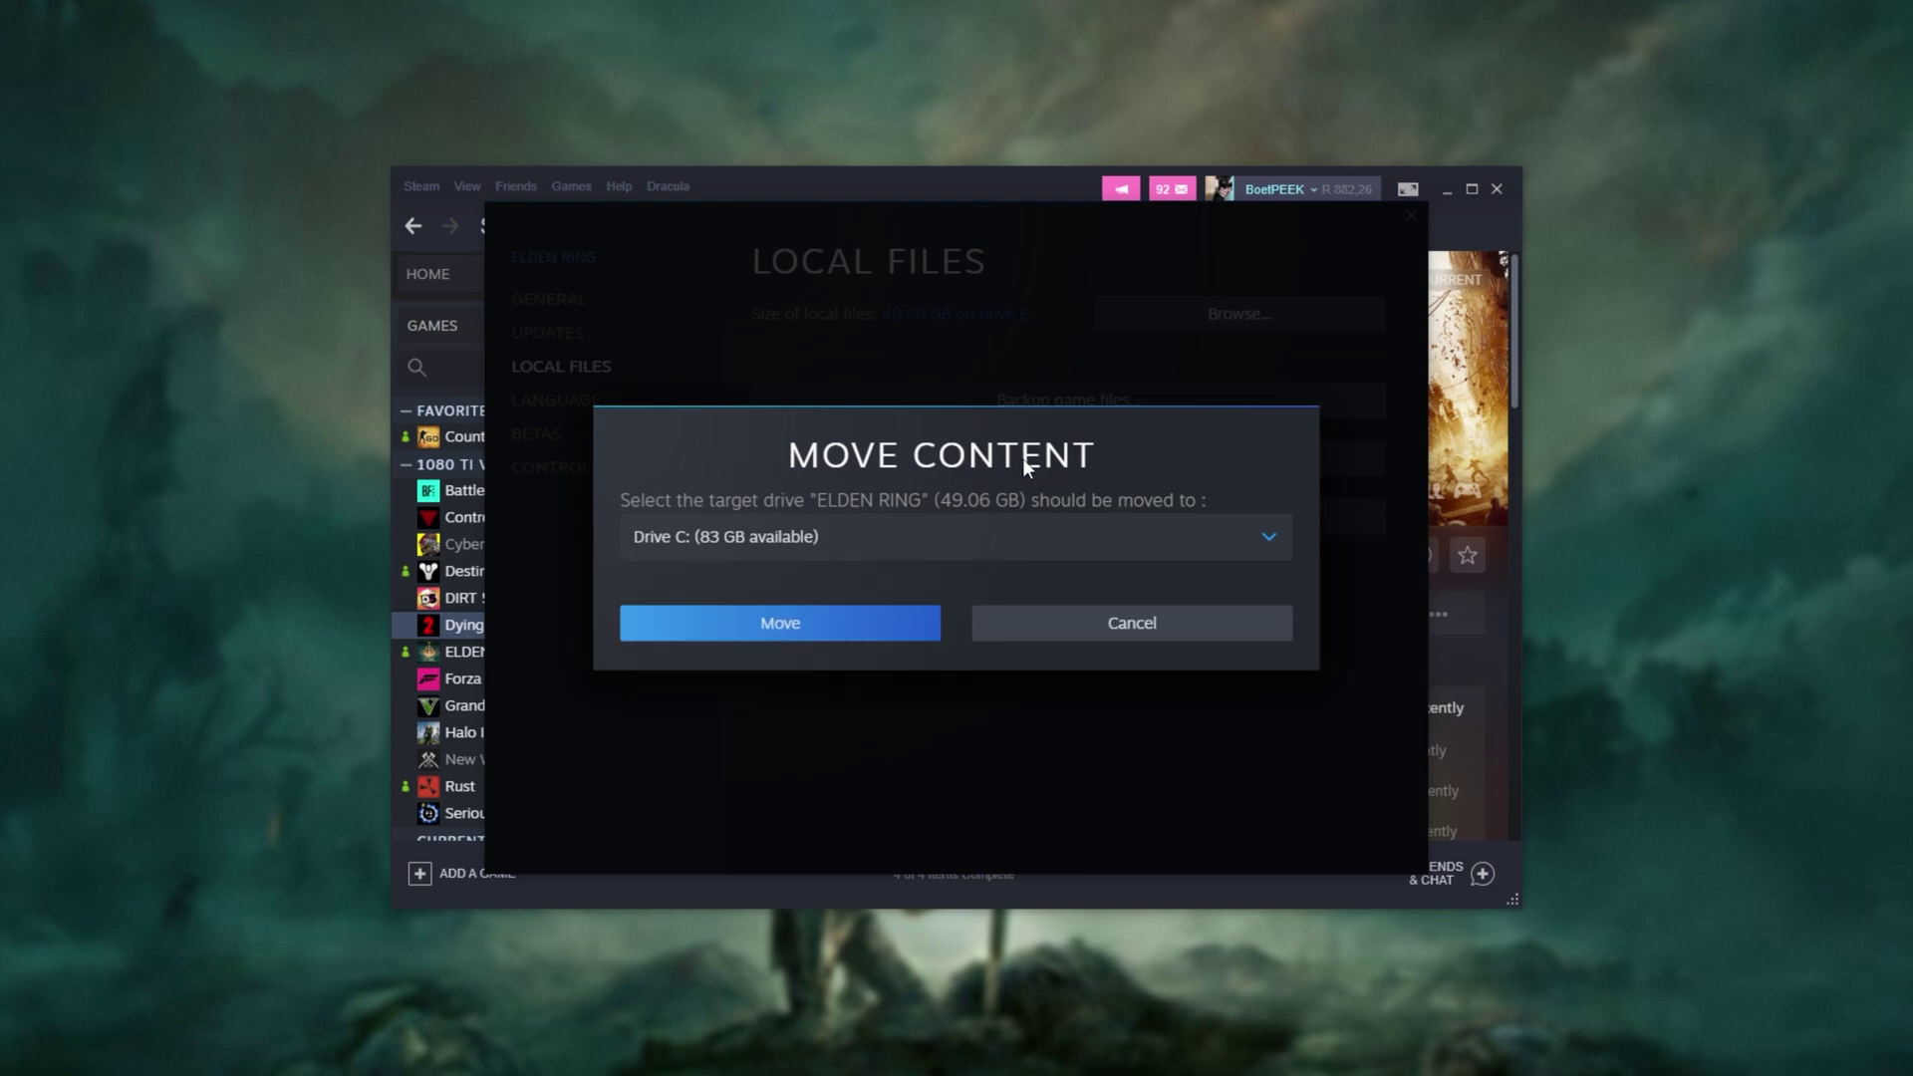
left_click(1051, 639)
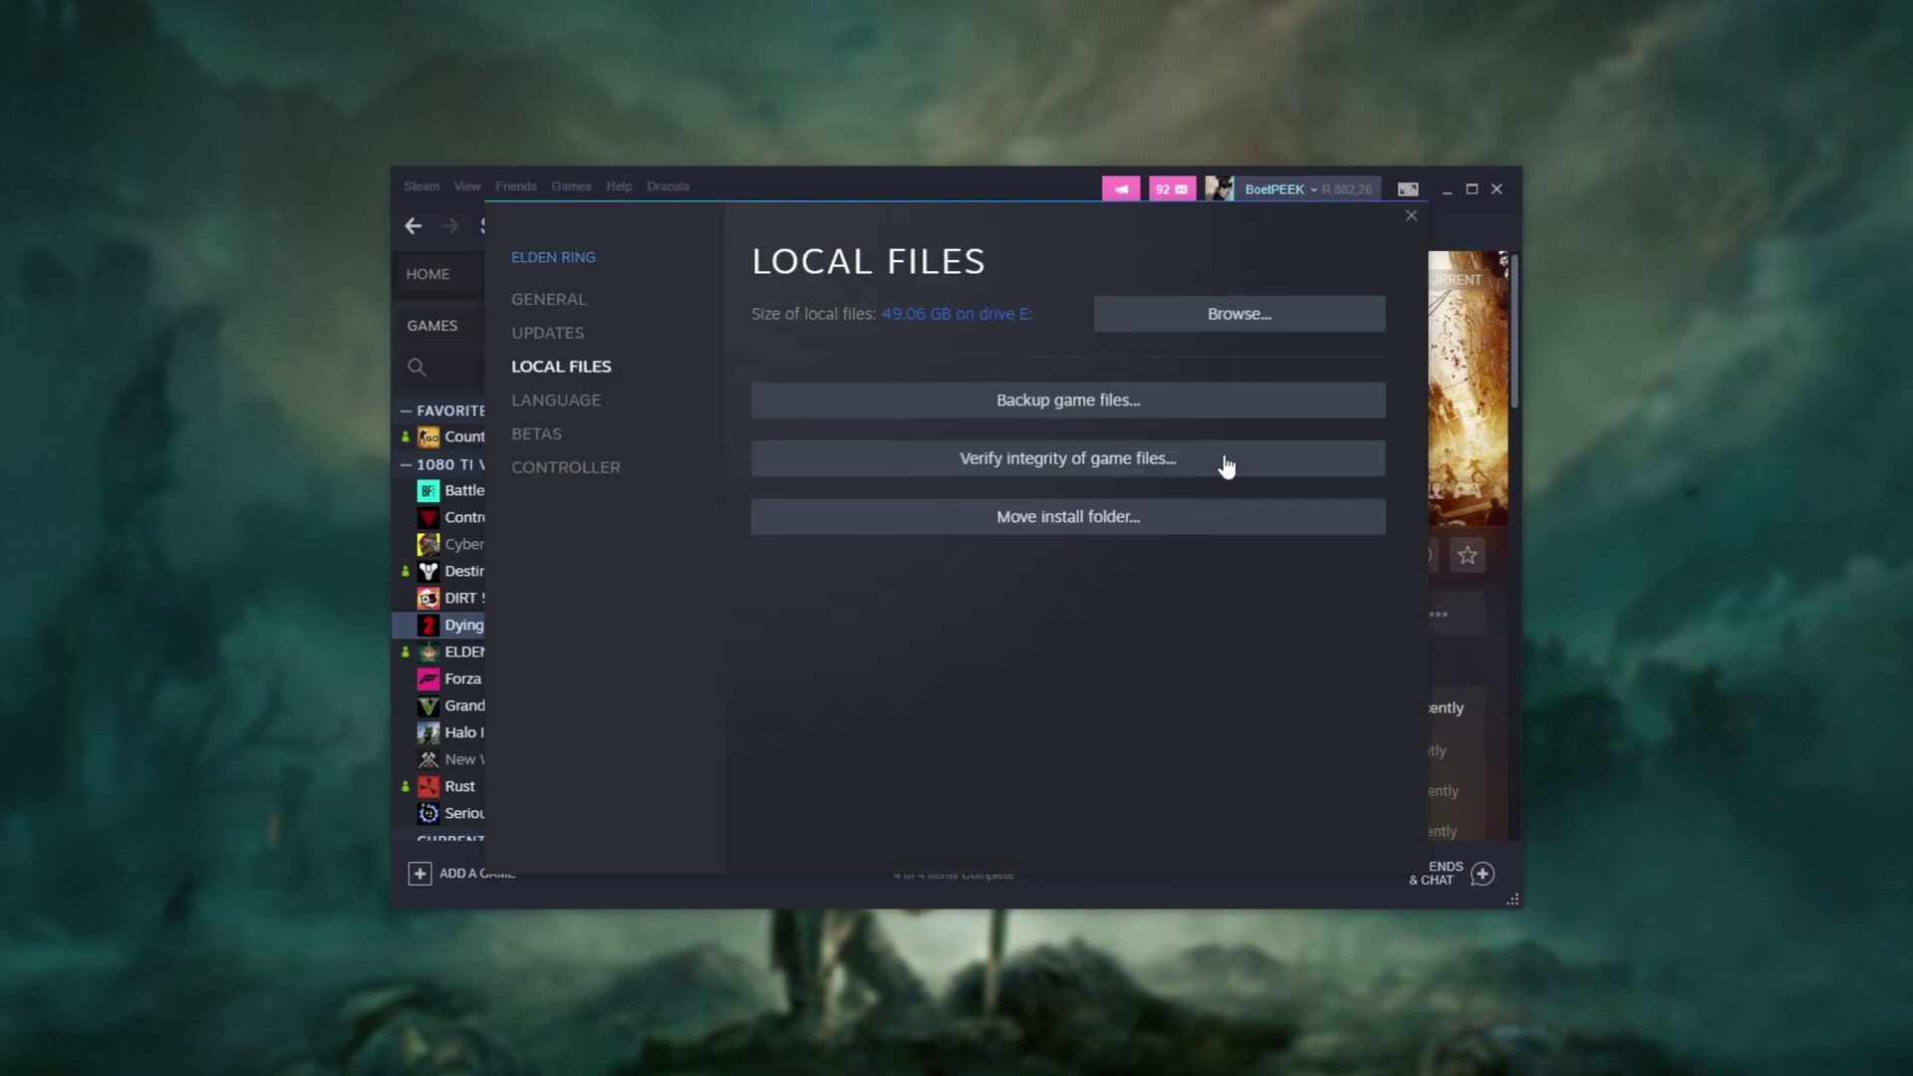
left_click(1411, 216)
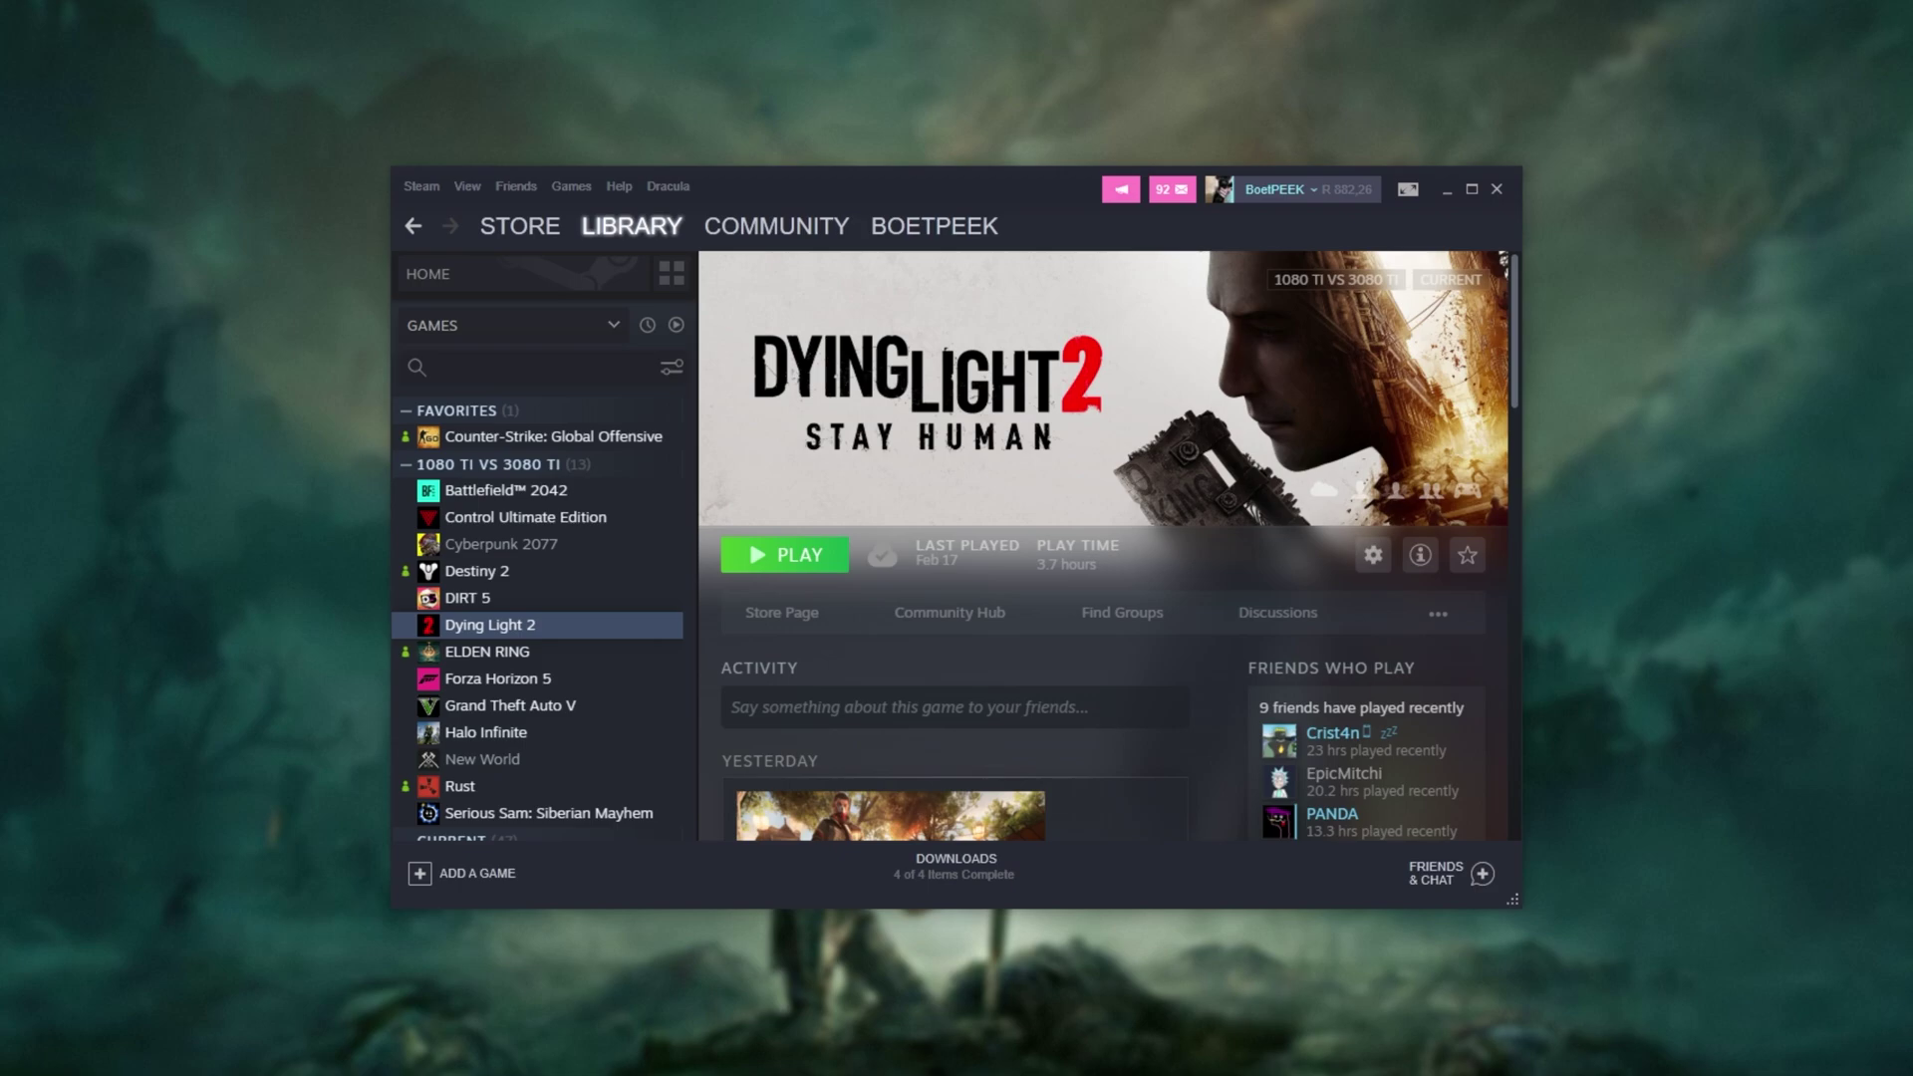